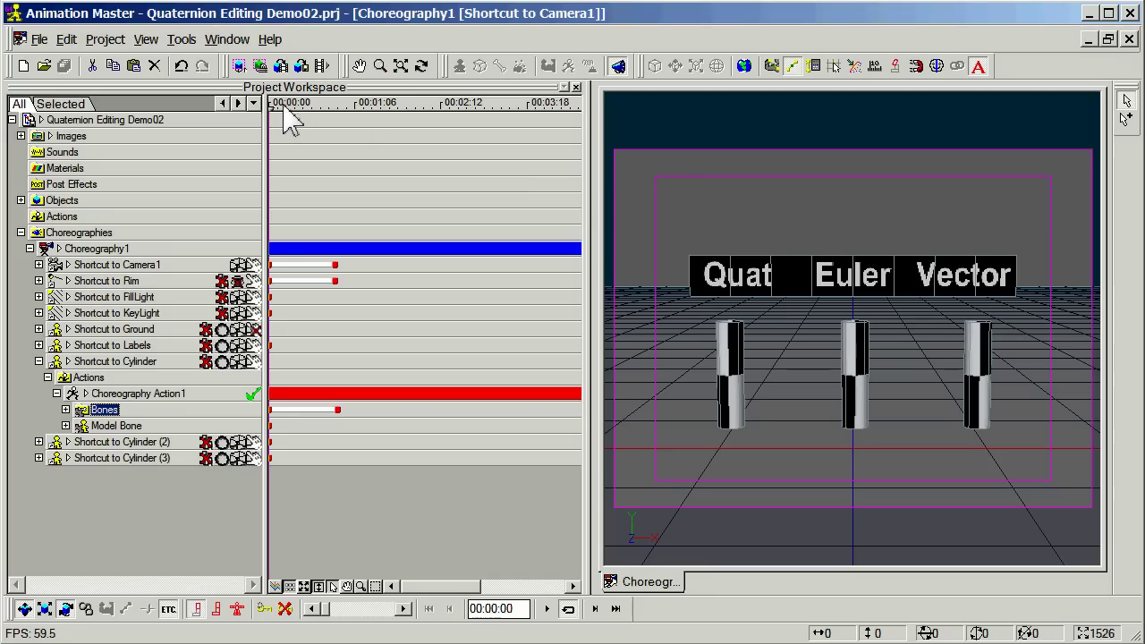
Step: Move the choreography's current time from 00:00:00 to 00:01:00
left_click_drag(288, 109, 338, 119)
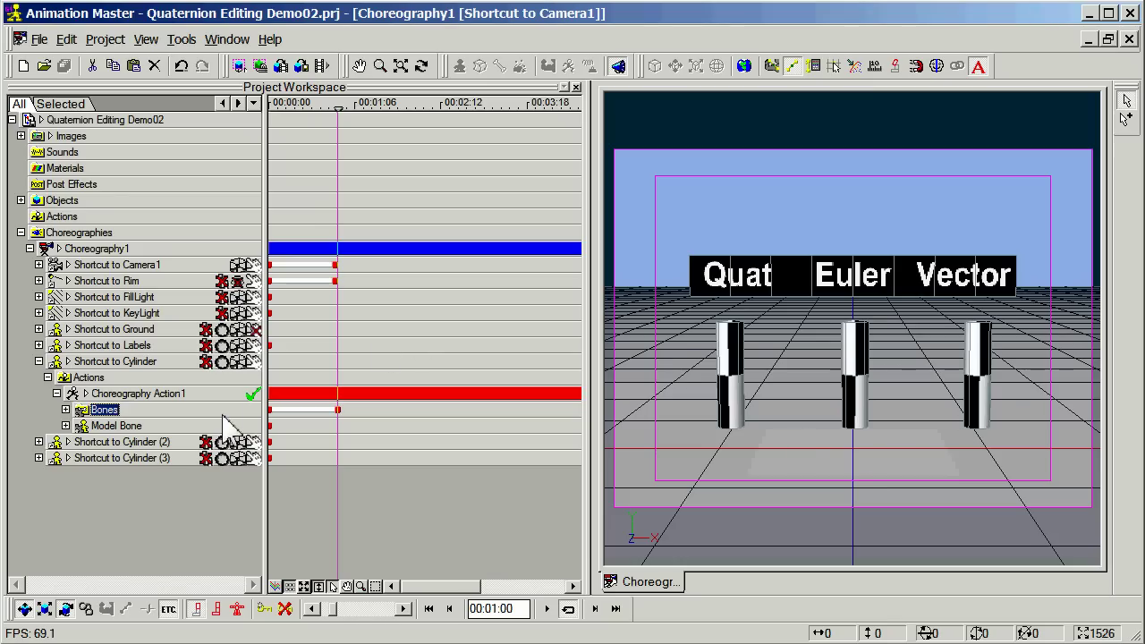
Step: Hide Shortcut to Cylinder (2) and (3), then select the remaining Quat cylinder
left_click(238, 442)
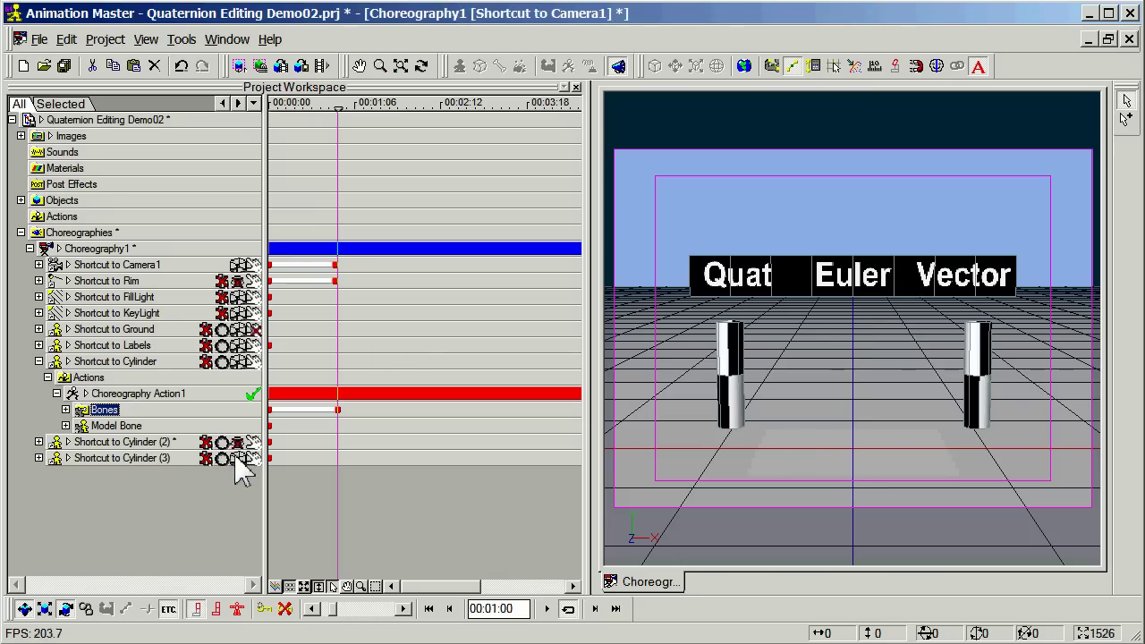
left_click(238, 457)
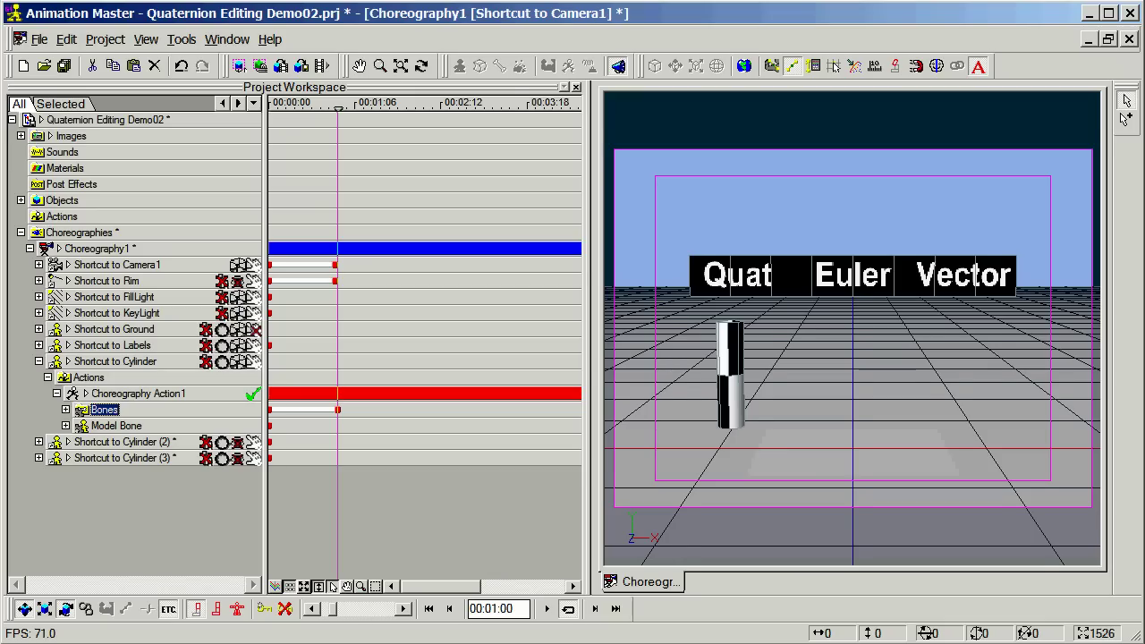
left_click(742, 25)
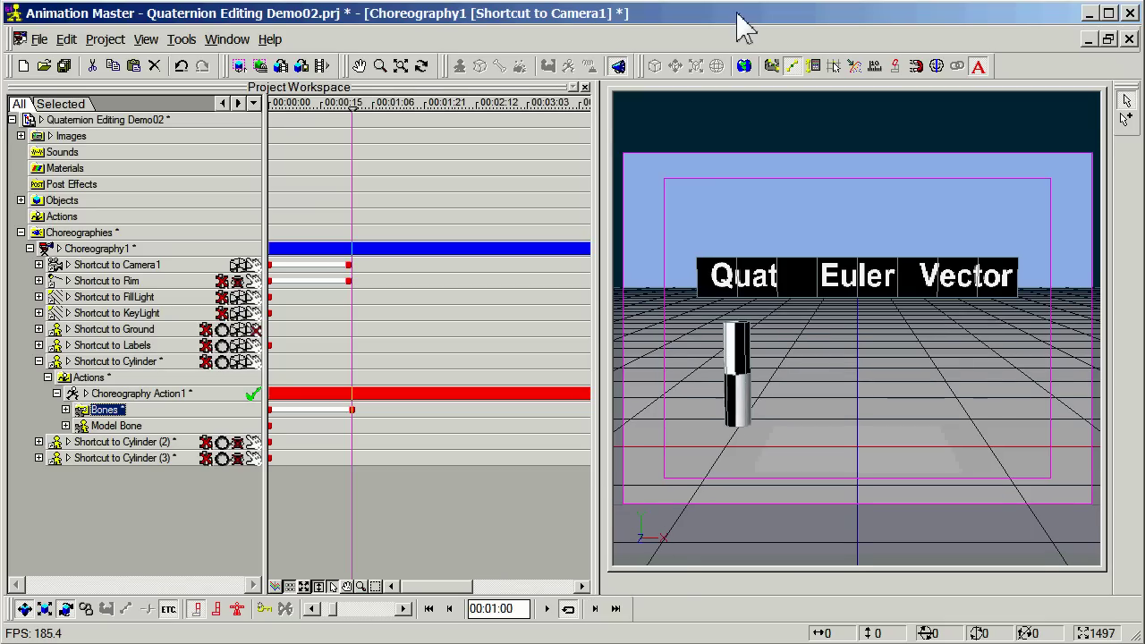
left_click(734, 333)
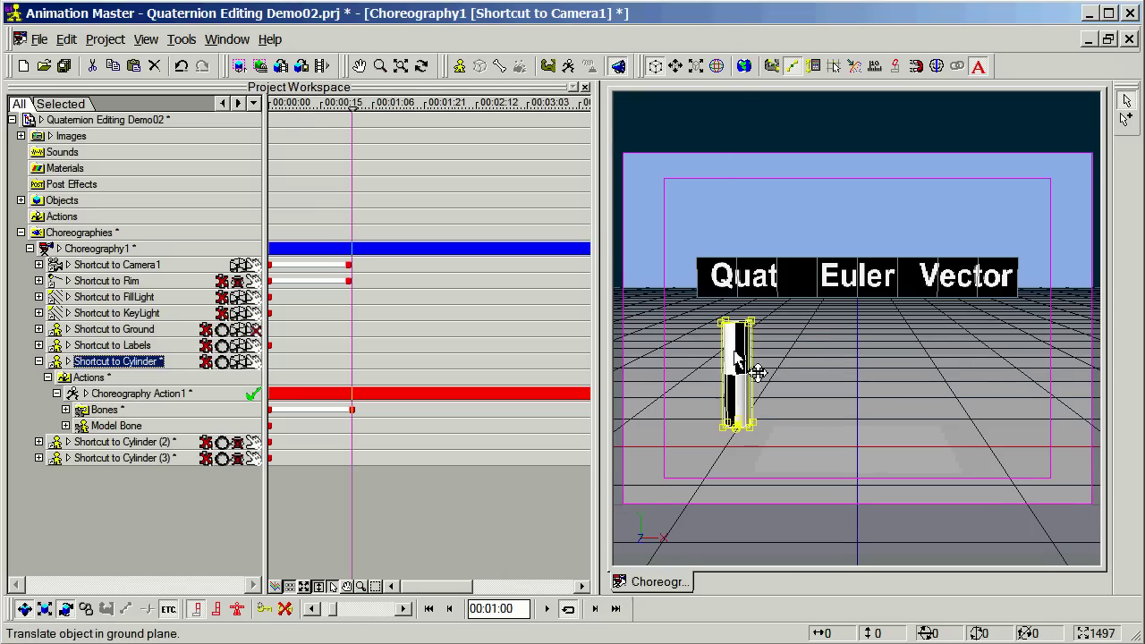
Step: In Skeletal Motion mode, rotate Bone1 at 00:02:00 to key a tilted pose
left_click(568, 68)
left_click(740, 366)
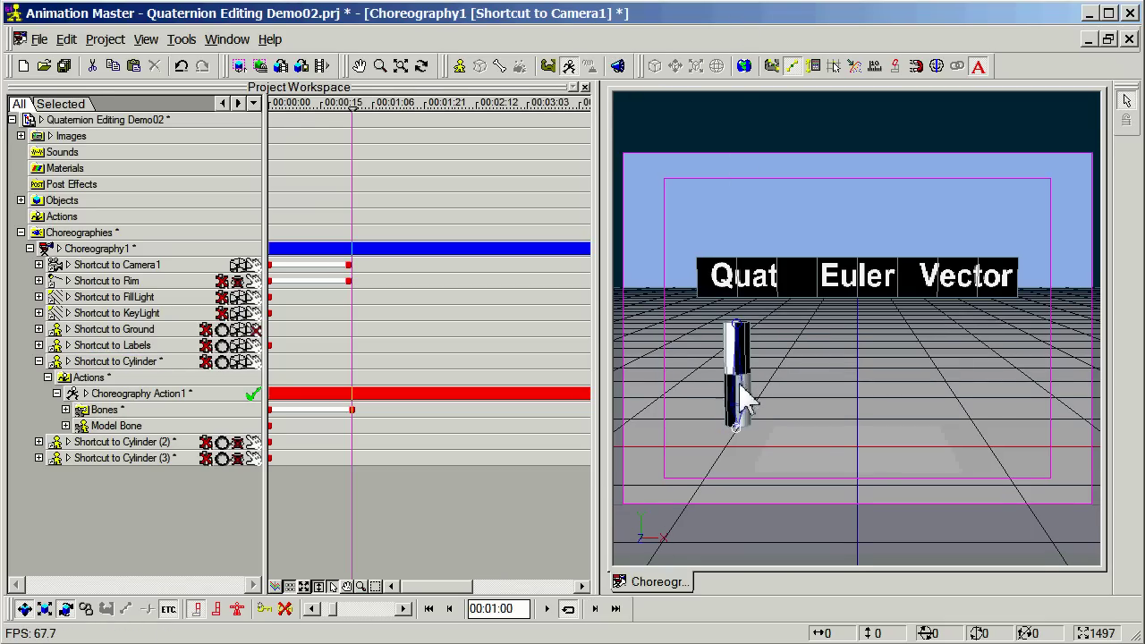
key("r")
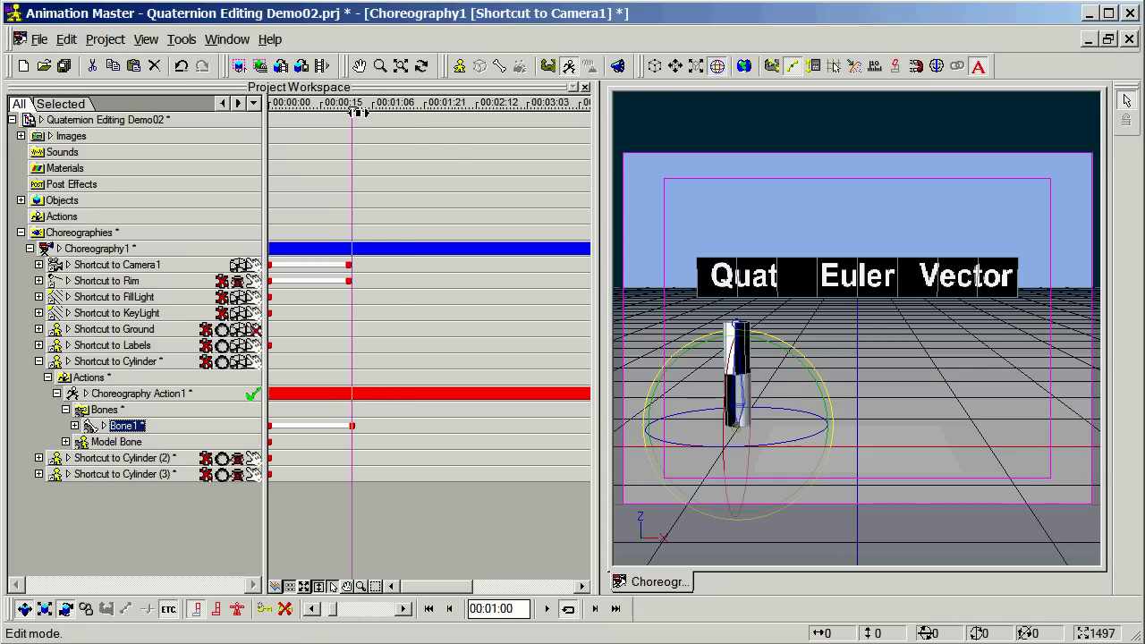
left_click_drag(356, 112, 439, 120)
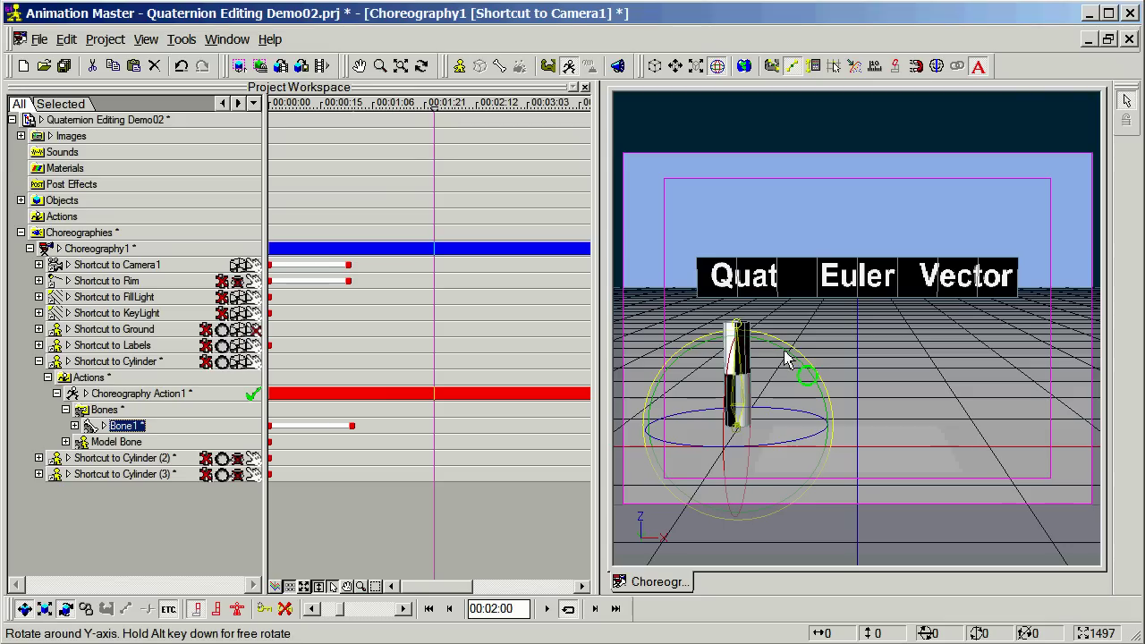
left_click_drag(785, 358, 823, 403)
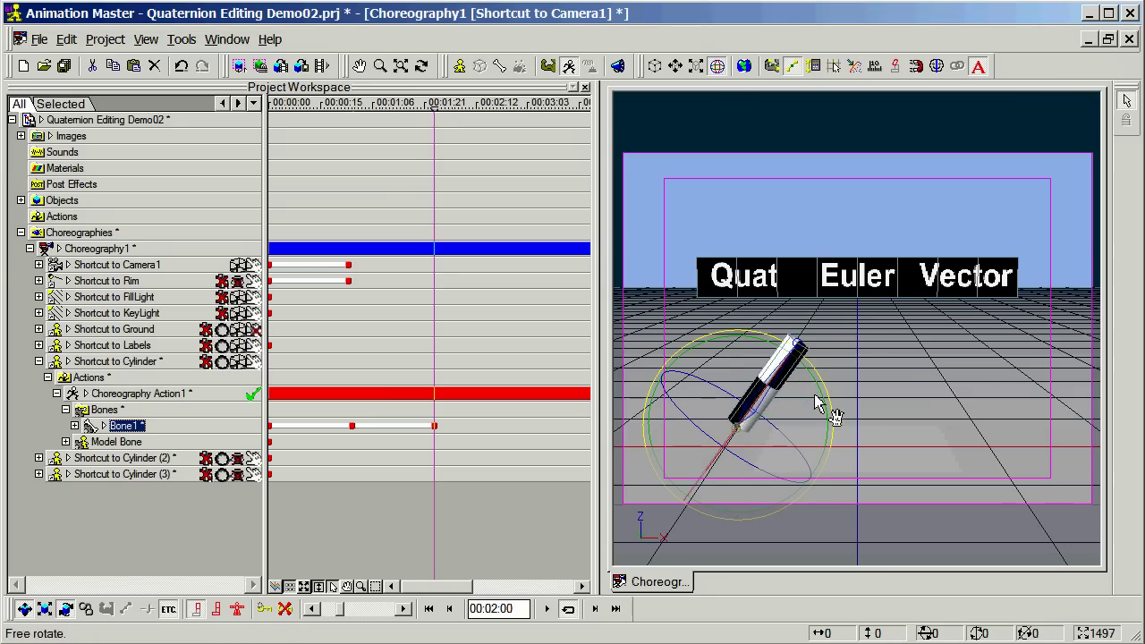
key("5")
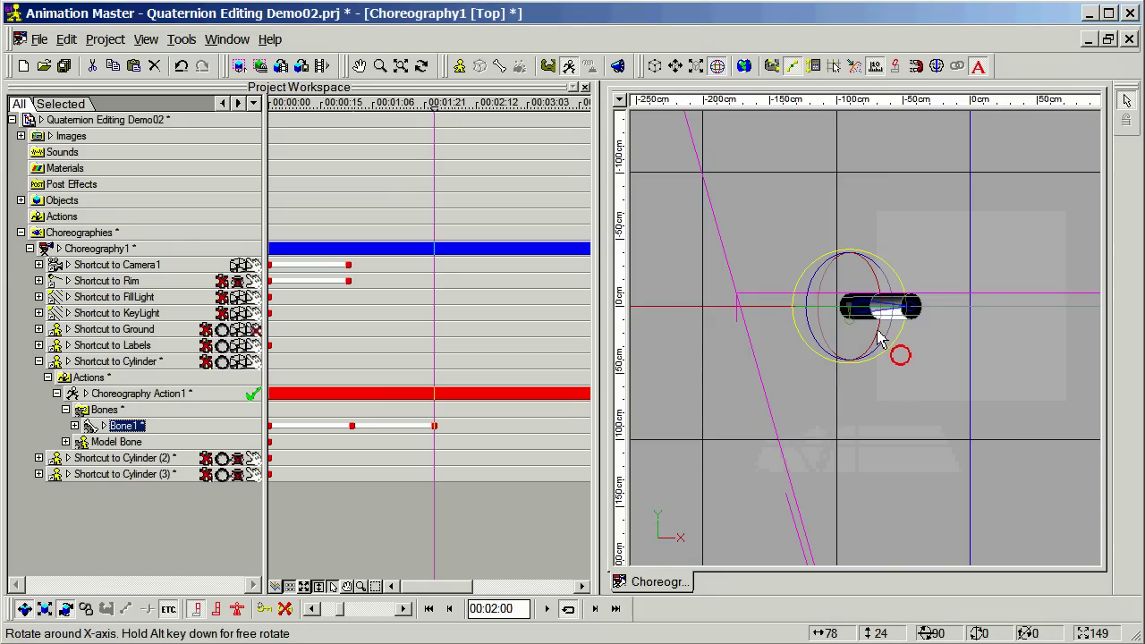
Step: Key Bone1 rotated down-left at 00:03:00, then select its keys from 00:02:00 to 00:03:00
left_click_drag(876, 340, 890, 312)
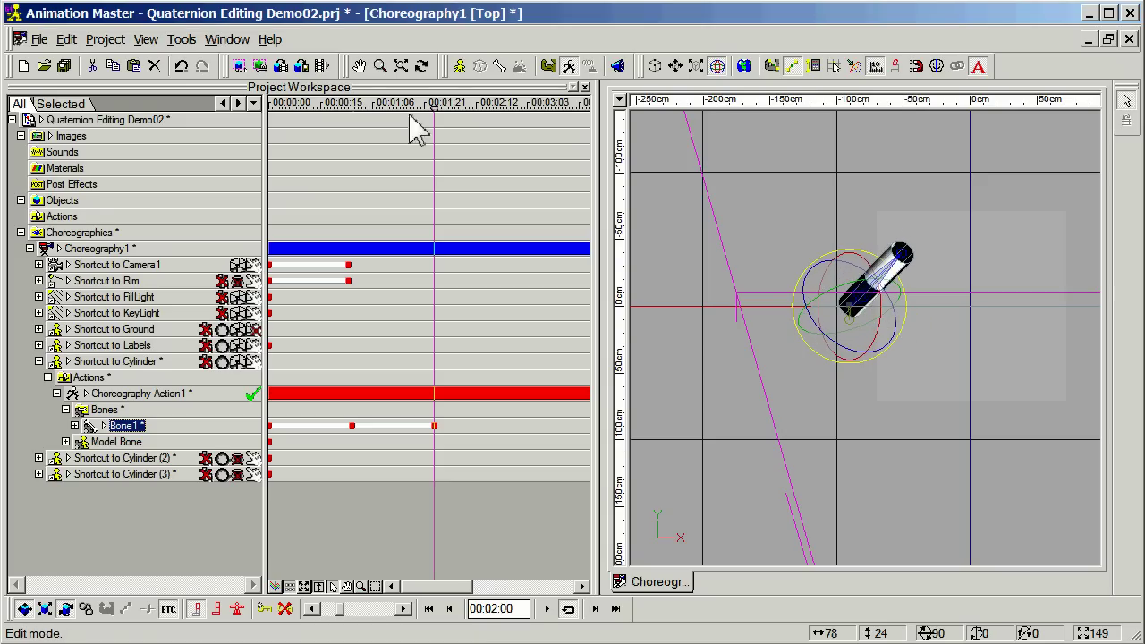
left_click_drag(437, 114, 521, 144)
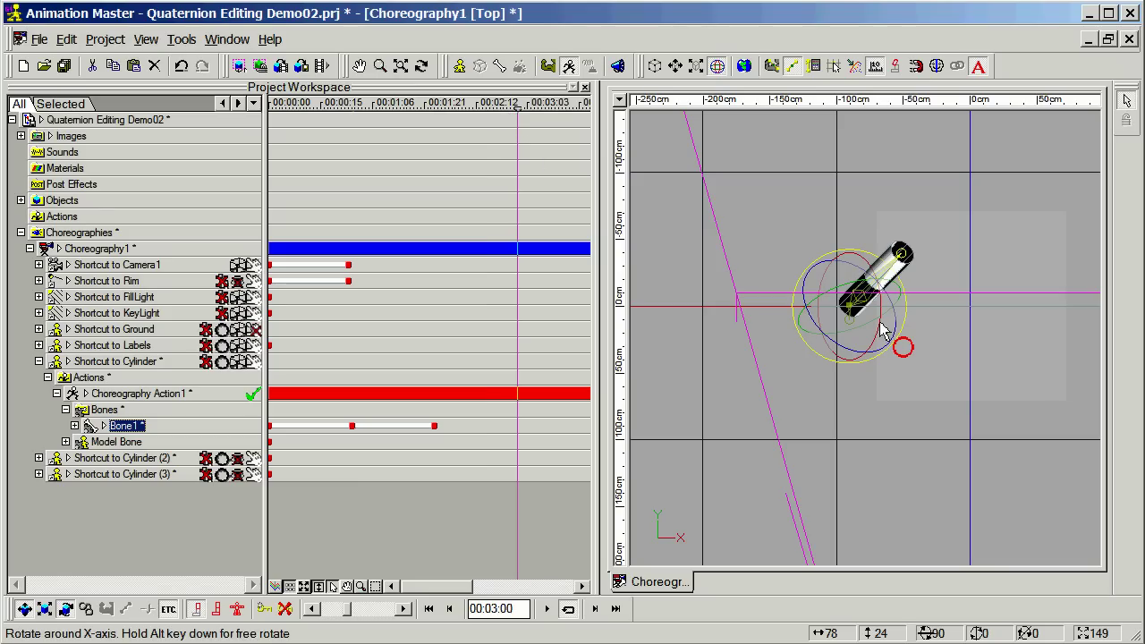
left_click_drag(883, 331, 859, 410)
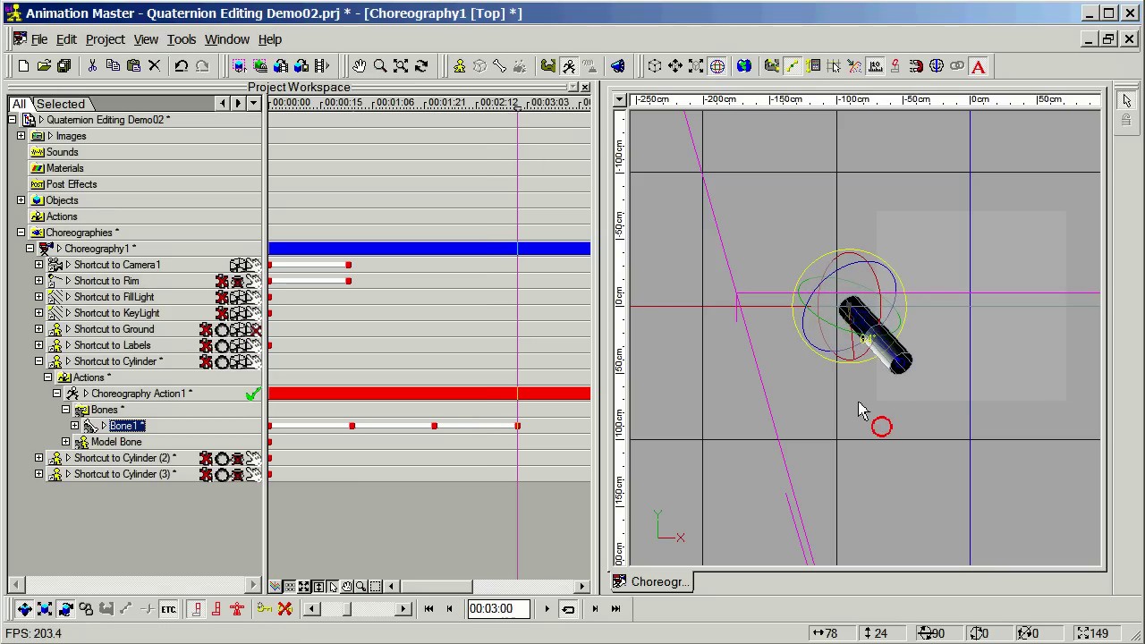
left_click_drag(799, 318, 772, 313)
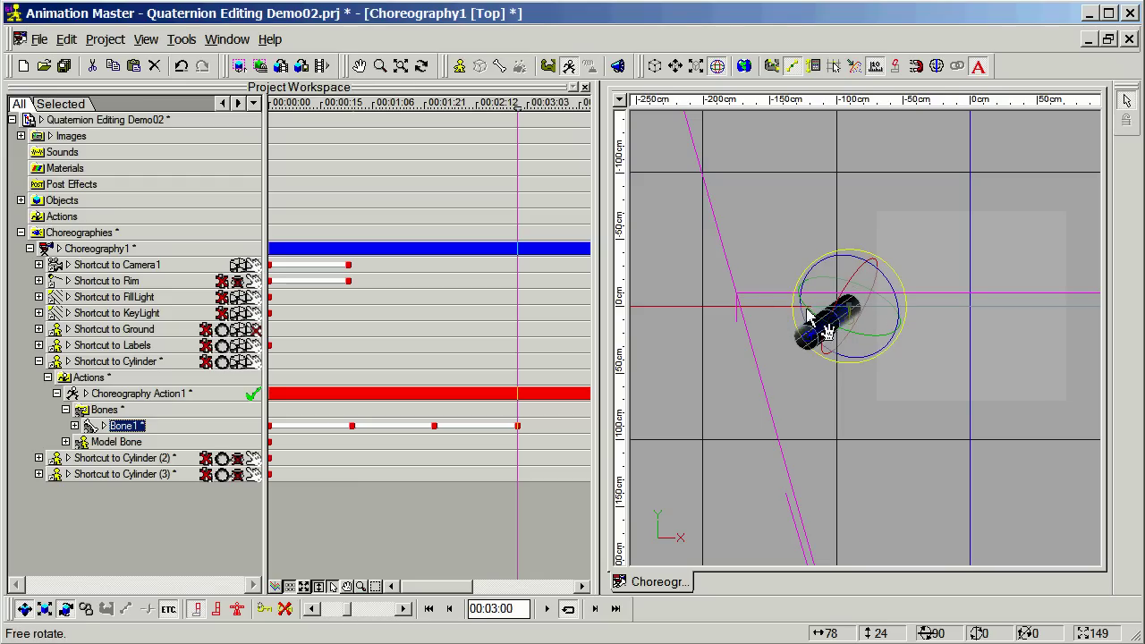
left_click_drag(850, 299, 844, 300)
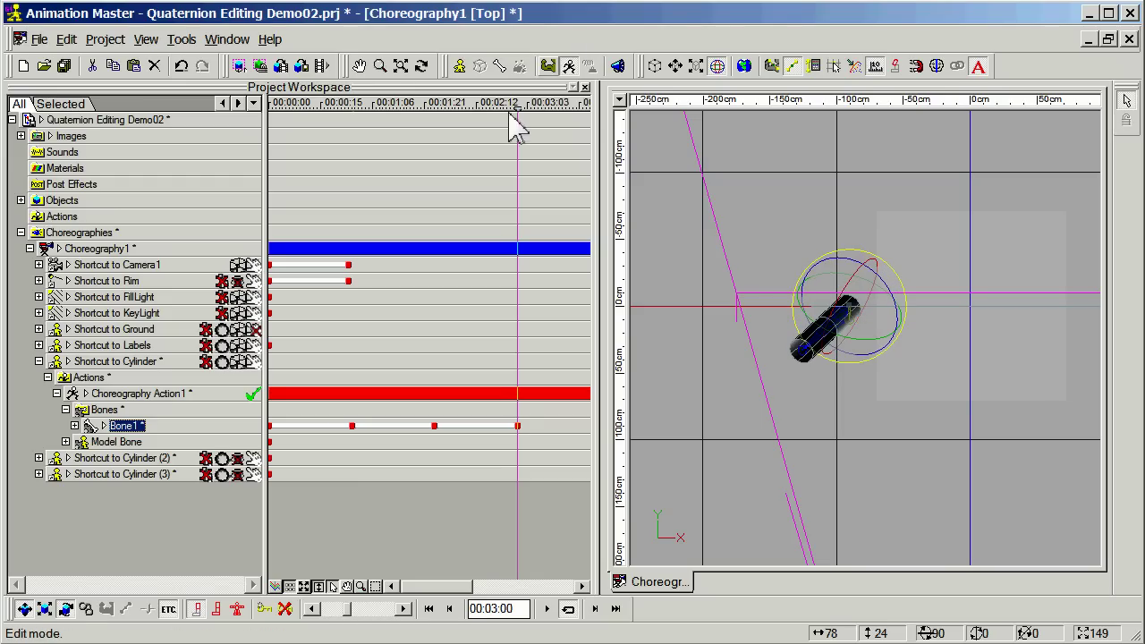
mouse_move(517, 114)
left_mouse_down()
mouse_move(450, 117)
mouse_move(510, 135)
mouse_move(440, 140)
mouse_move(519, 153)
left_mouse_up()
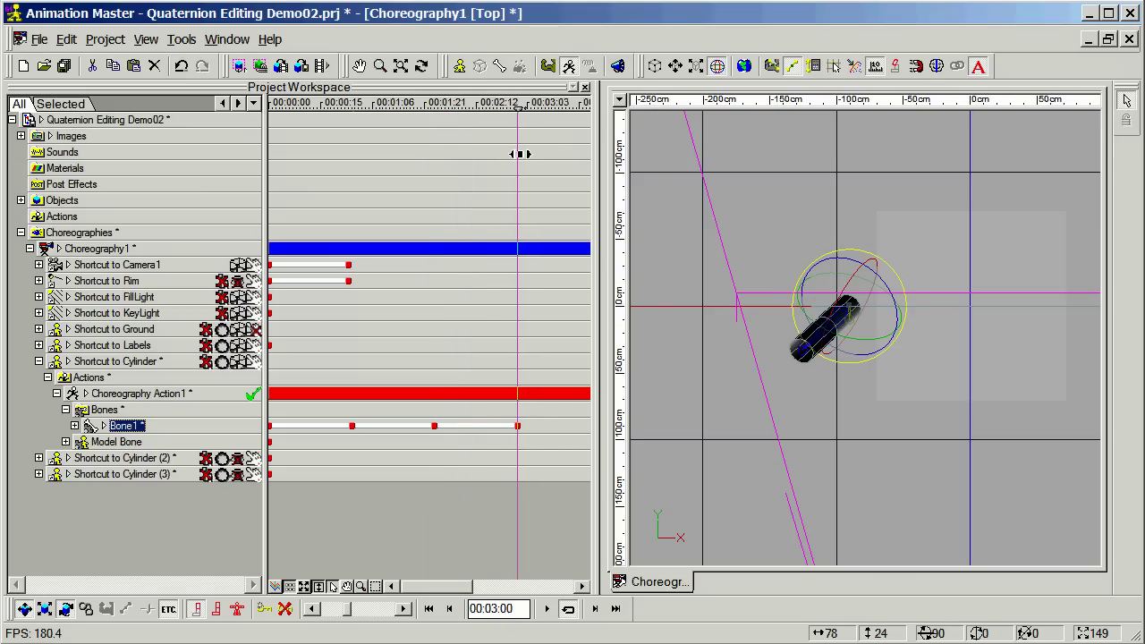
mouse_move(542, 404)
left_mouse_down()
mouse_move(518, 439)
mouse_move(429, 455)
left_mouse_up()
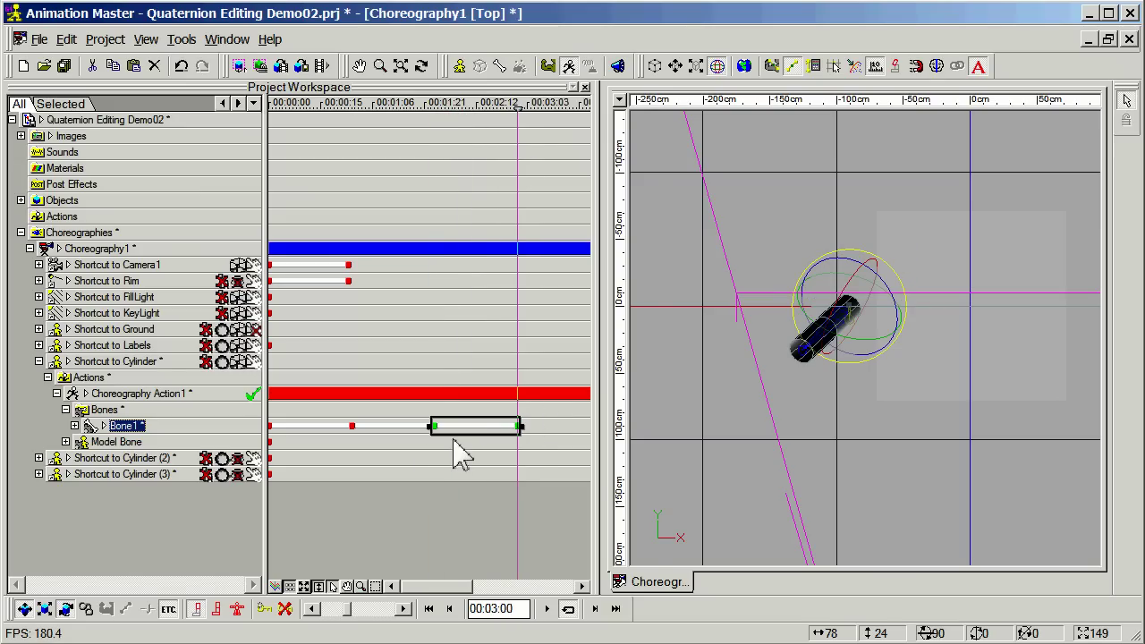
Step: Paste copies of Bone1's rotation keys from 00:04:00 onward, ending with a paste at 00:08:00
left_click(436, 114)
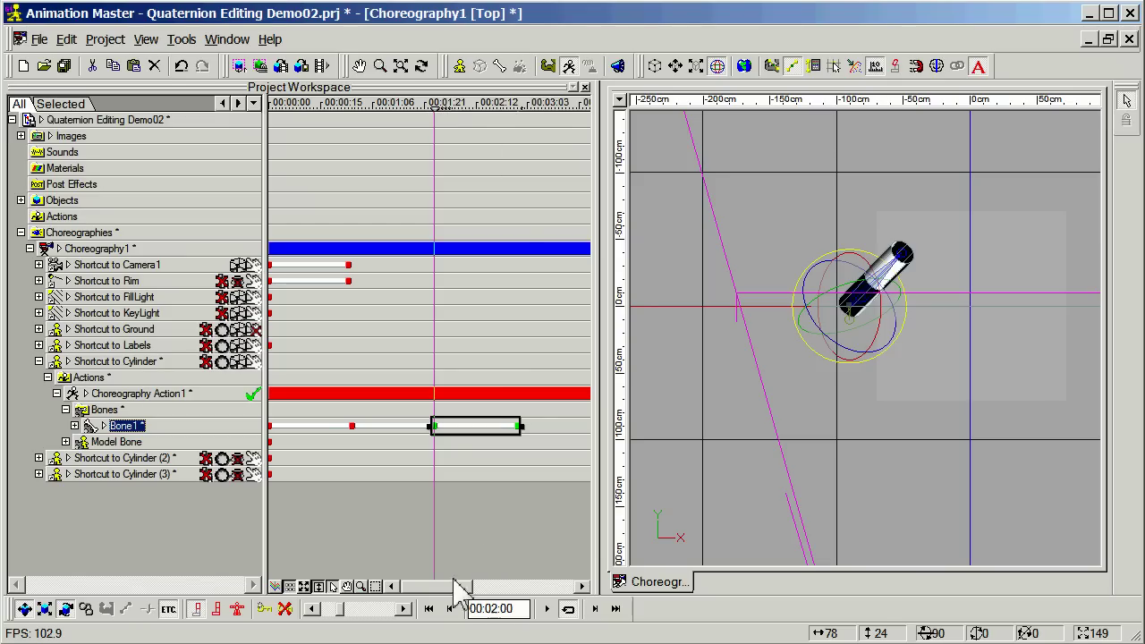
left_click_drag(460, 586, 490, 528)
left_click_drag(333, 123, 406, 127)
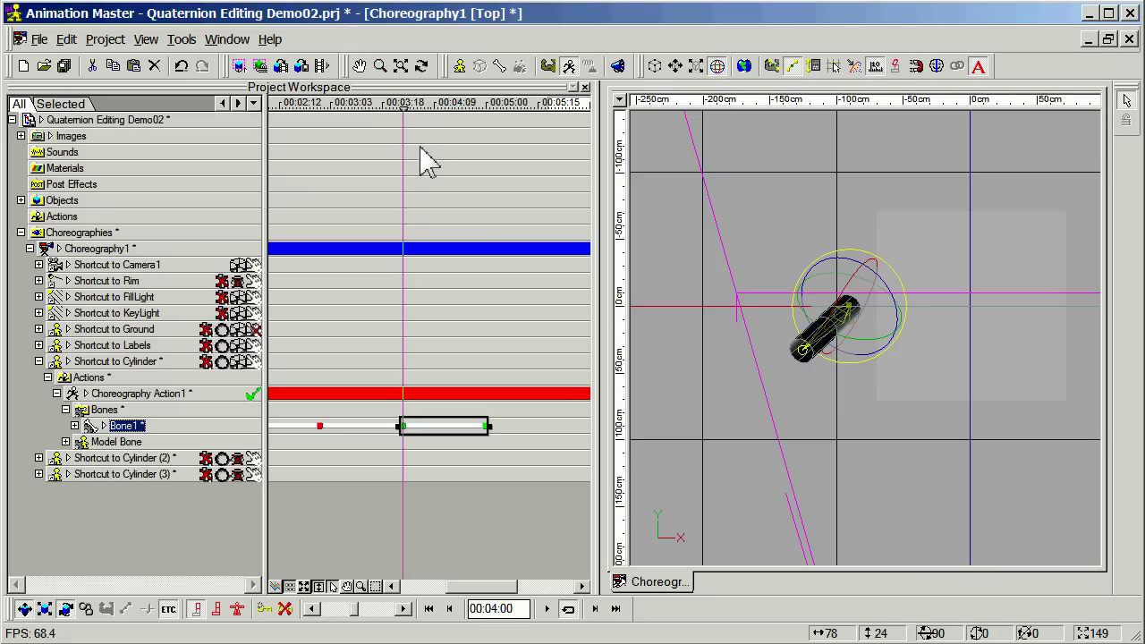
left_click_drag(470, 588, 500, 588)
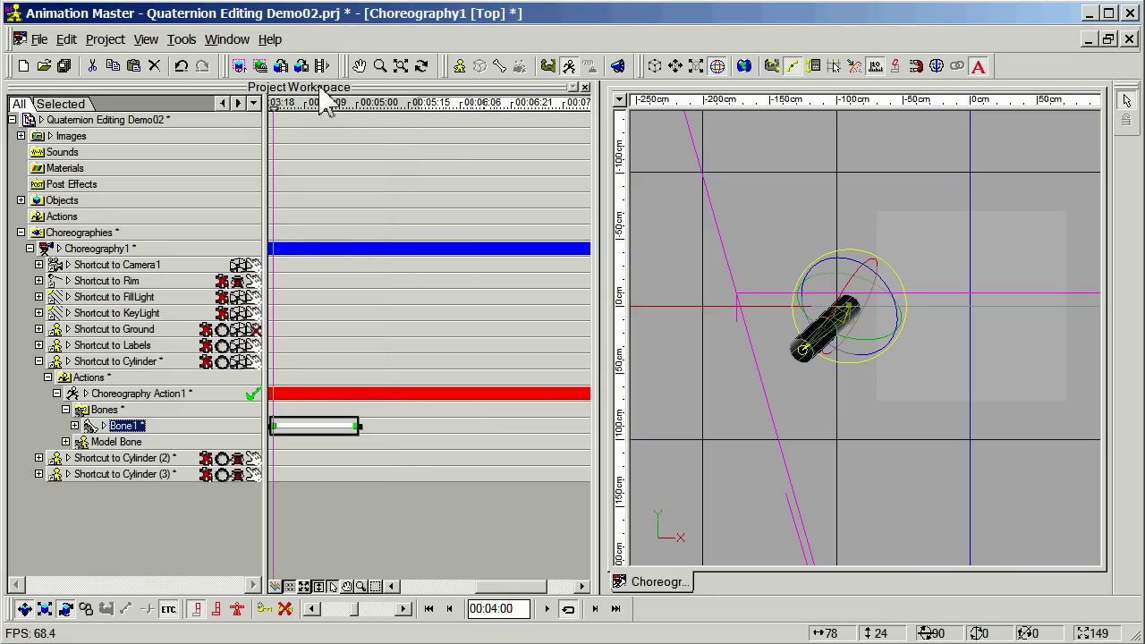
left_click_drag(347, 120, 442, 132)
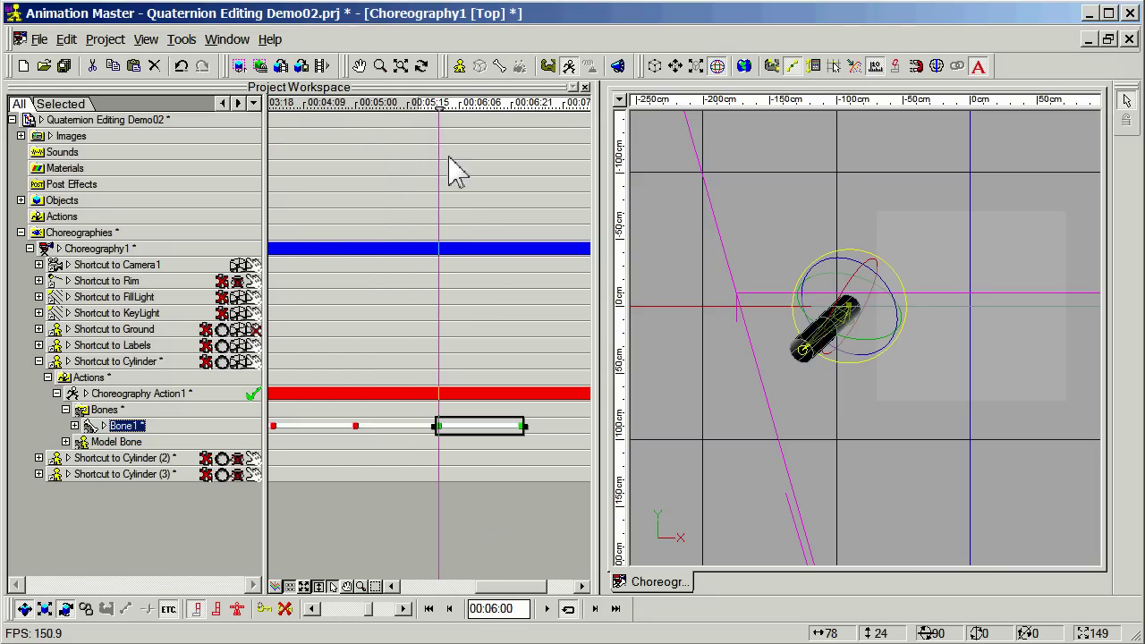
left_click_drag(497, 588, 532, 601)
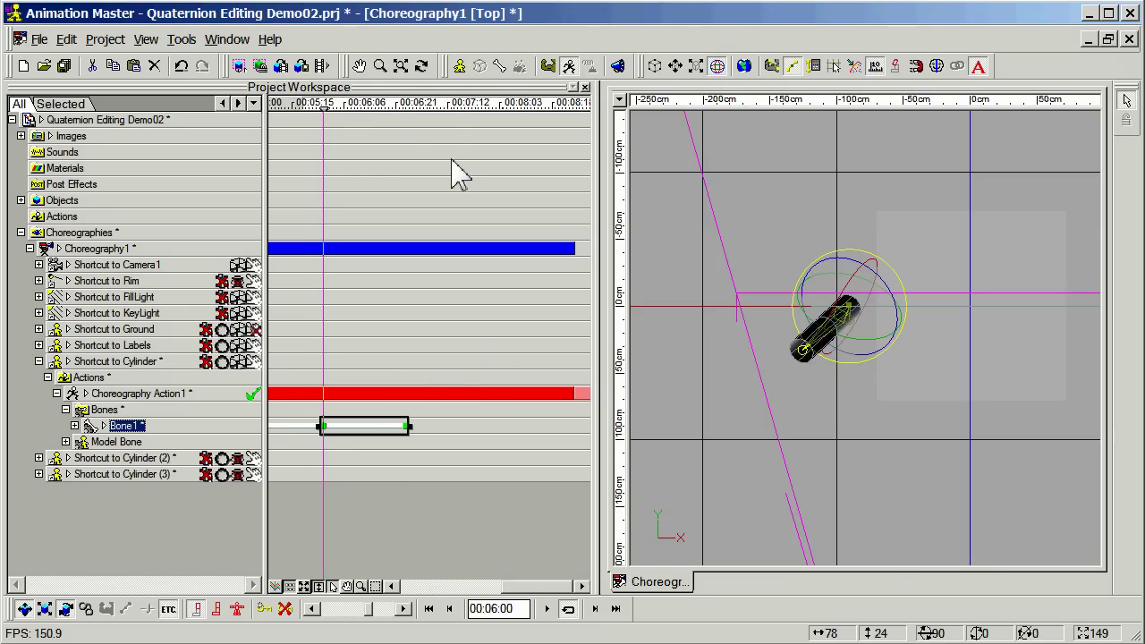
left_click_drag(419, 110, 493, 129)
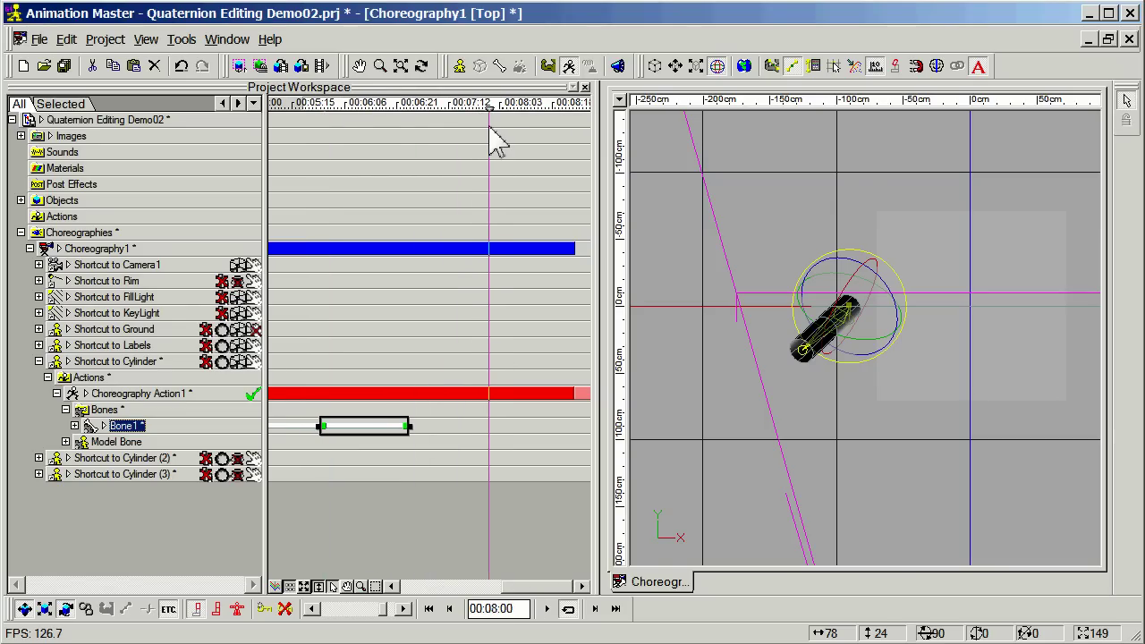
key("ctrl+v")
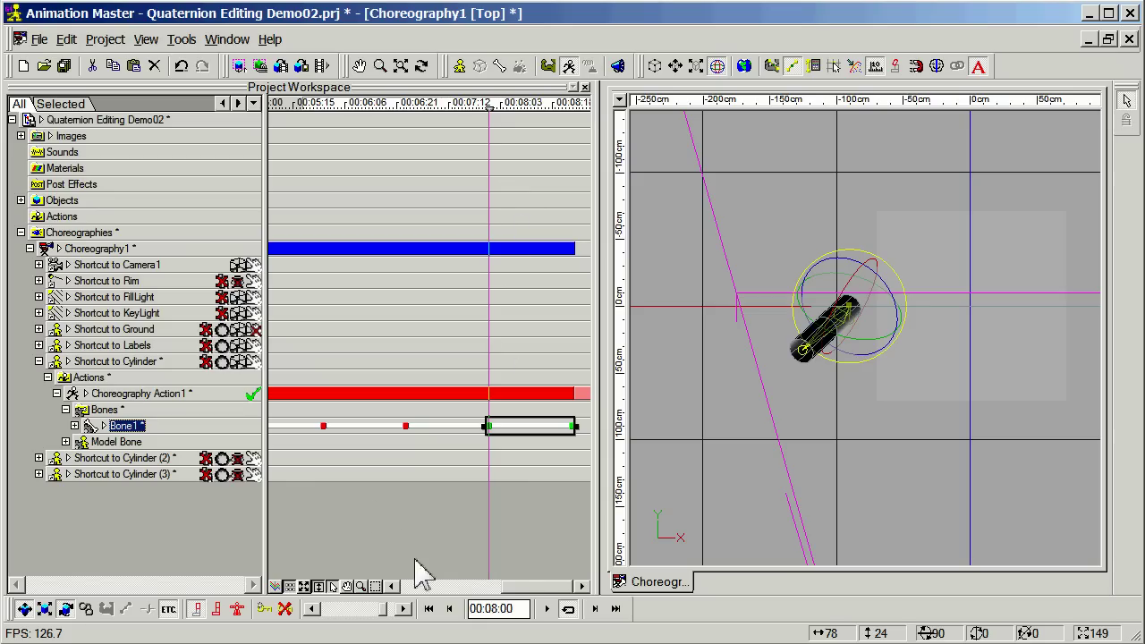
left_click(301, 587)
Step: Expand Bone1 to list Transform.Rotate X, Y, Z and W, and switch the panel to Graph mode
mouse_move(324, 108)
left_mouse_down()
mouse_move(304, 109)
mouse_move(328, 126)
mouse_move(547, 148)
left_mouse_up()
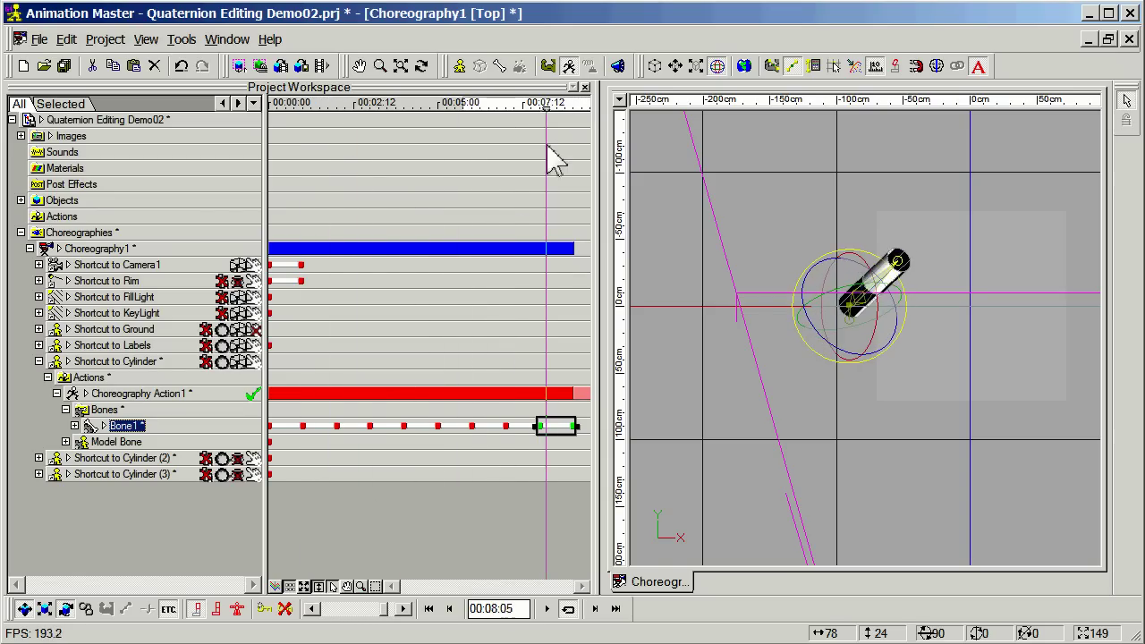
left_click(75, 427)
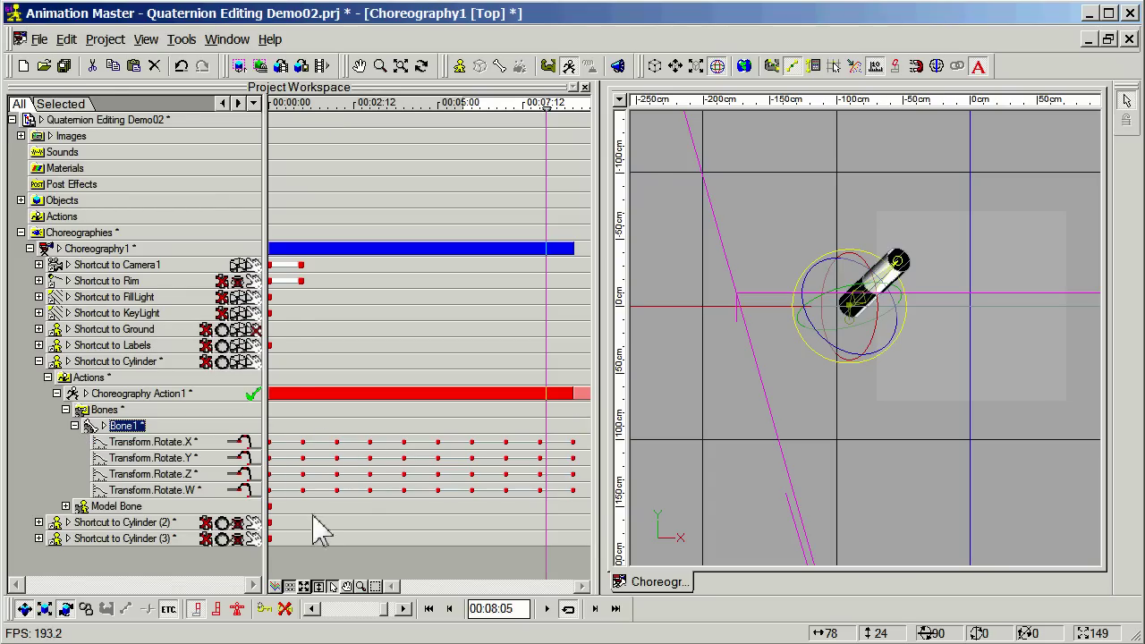
left_click(148, 410)
left_click(143, 427)
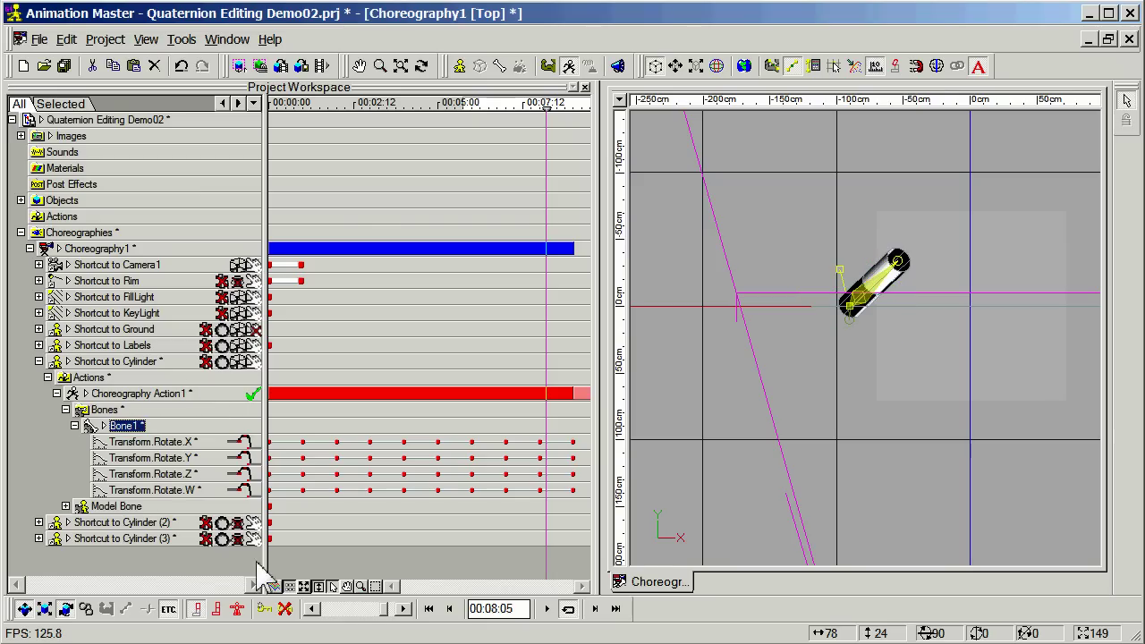
left_click(277, 588)
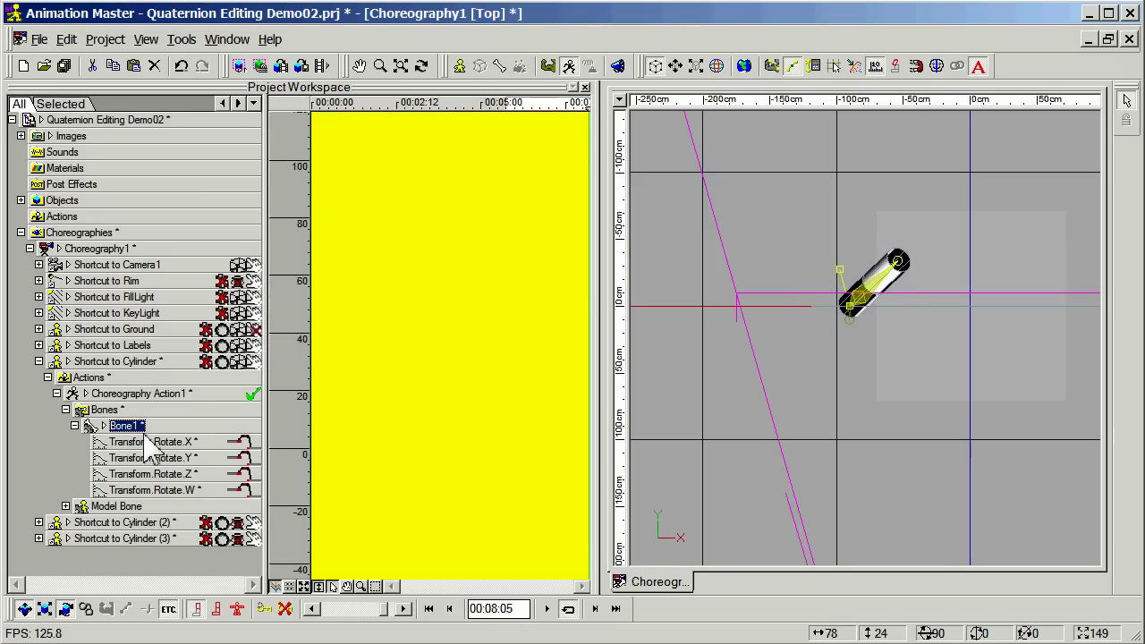
Step: Show all four Bone1 rotation curves in the graph and select the key at 00:02:00
left_click(149, 443)
left_click(125, 427)
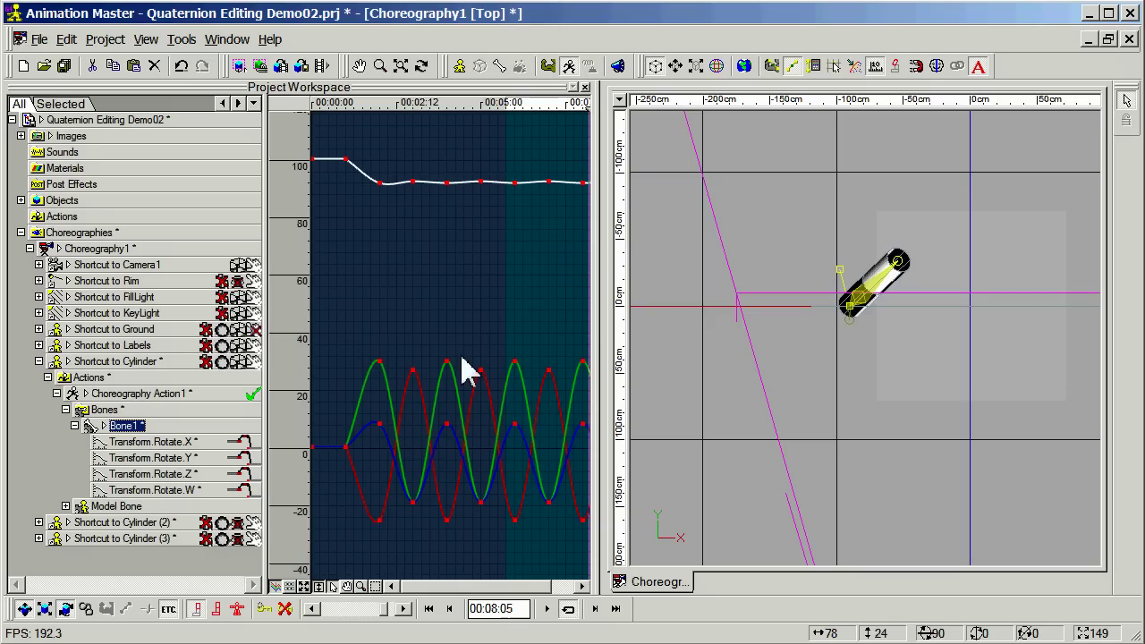
mouse_move(431, 587)
left_mouse_down()
mouse_move(458, 592)
mouse_move(440, 598)
left_mouse_up()
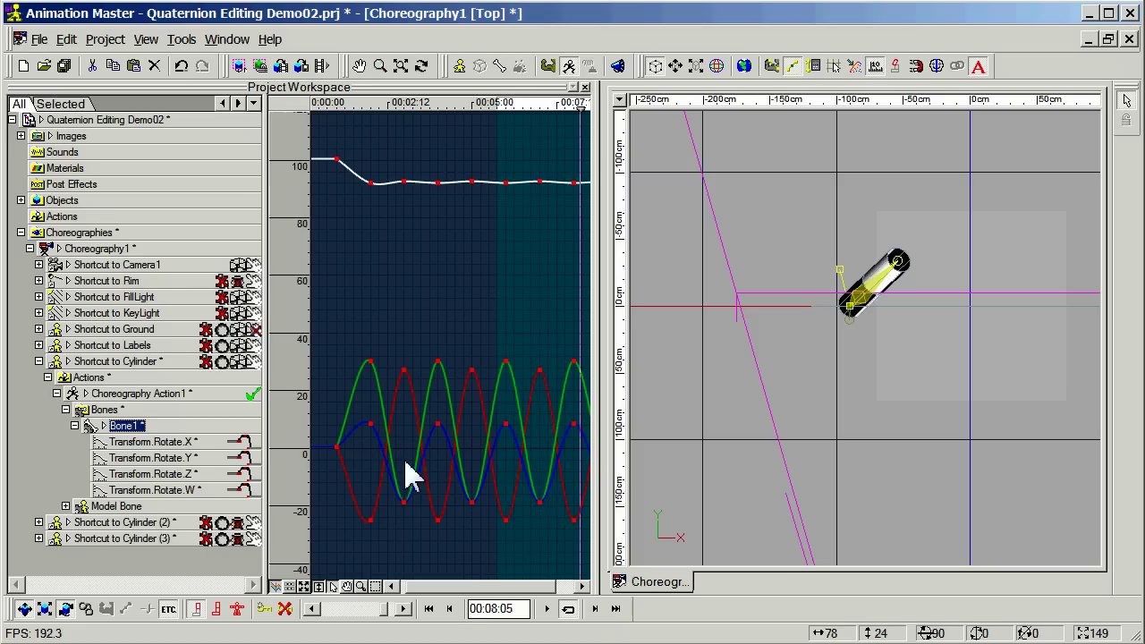
left_click(370, 425)
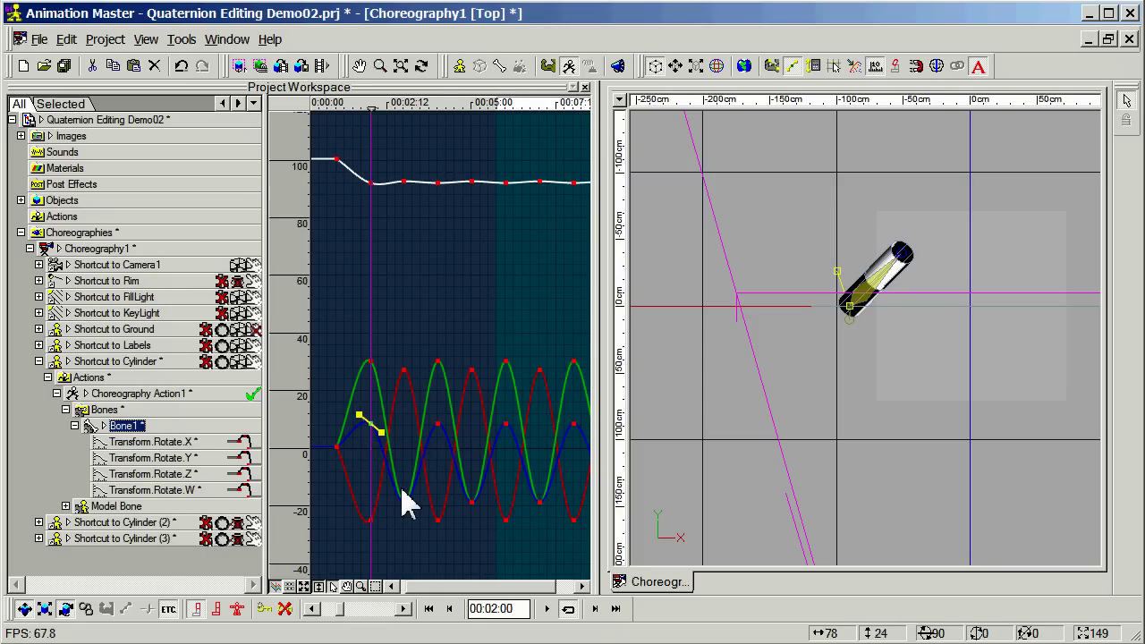
double_click(401, 492)
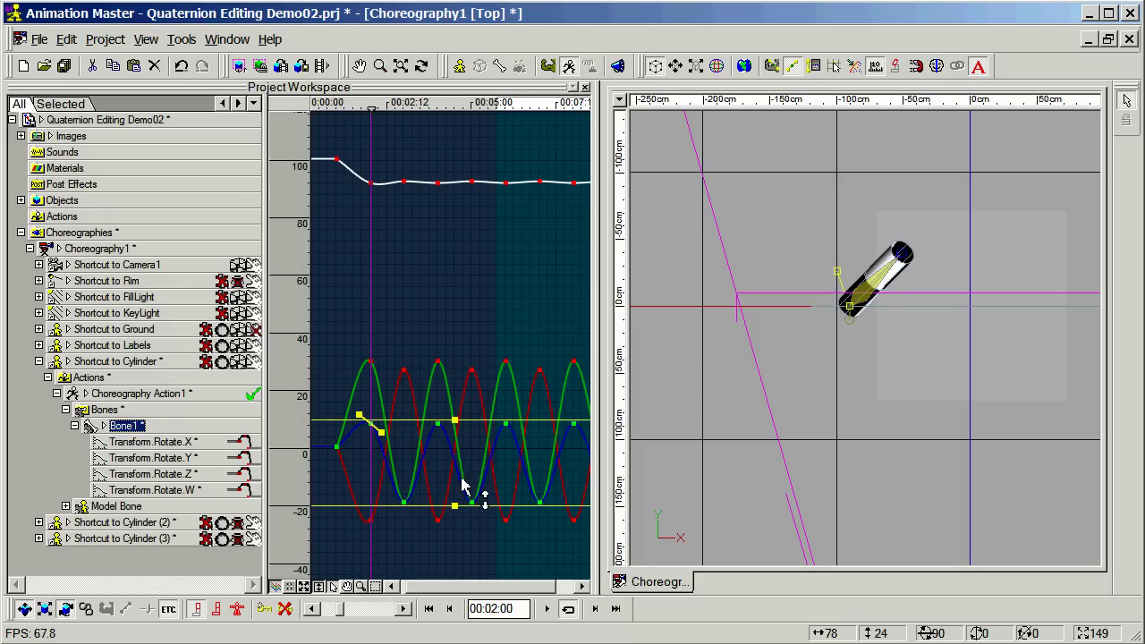
Step: Squash the blue Transform.Rotate.Z curve to nearly 0 and scrub to preview the rotation
left_click_drag(455, 508, 451, 452)
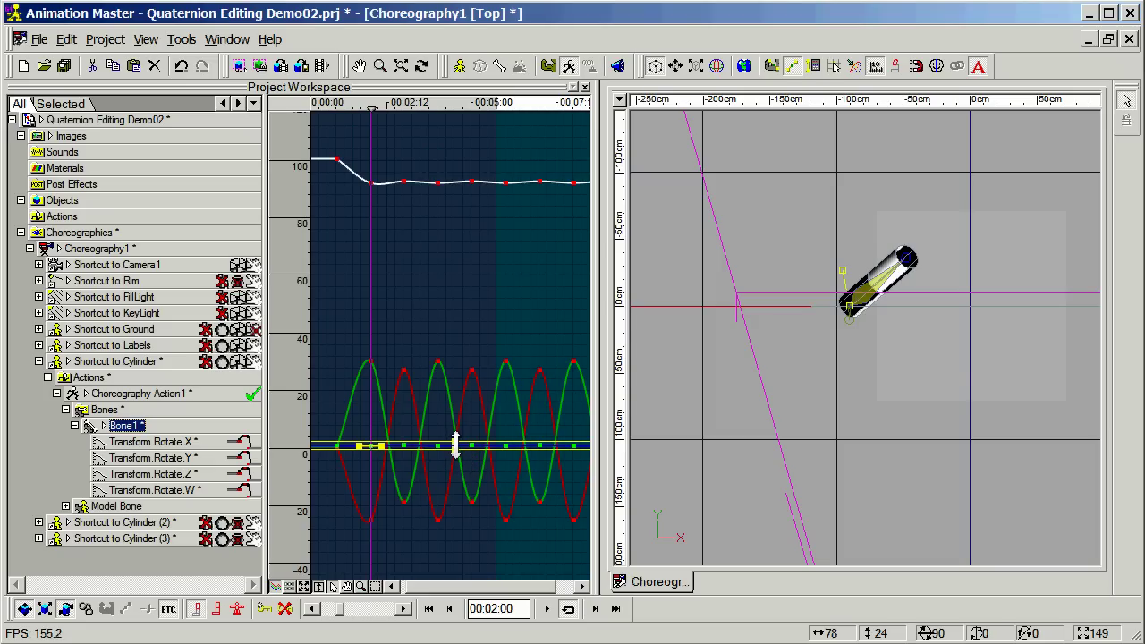
left_click(456, 445)
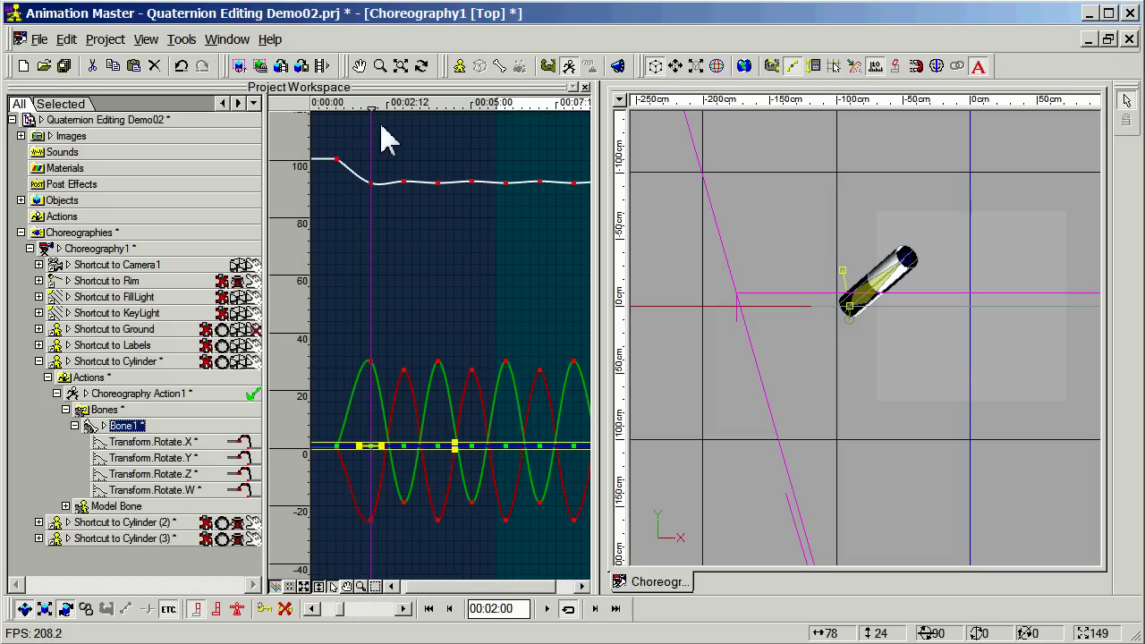
mouse_move(374, 107)
left_mouse_down()
mouse_move(551, 128)
mouse_move(368, 166)
mouse_move(394, 179)
mouse_move(558, 185)
mouse_move(497, 197)
left_mouse_up()
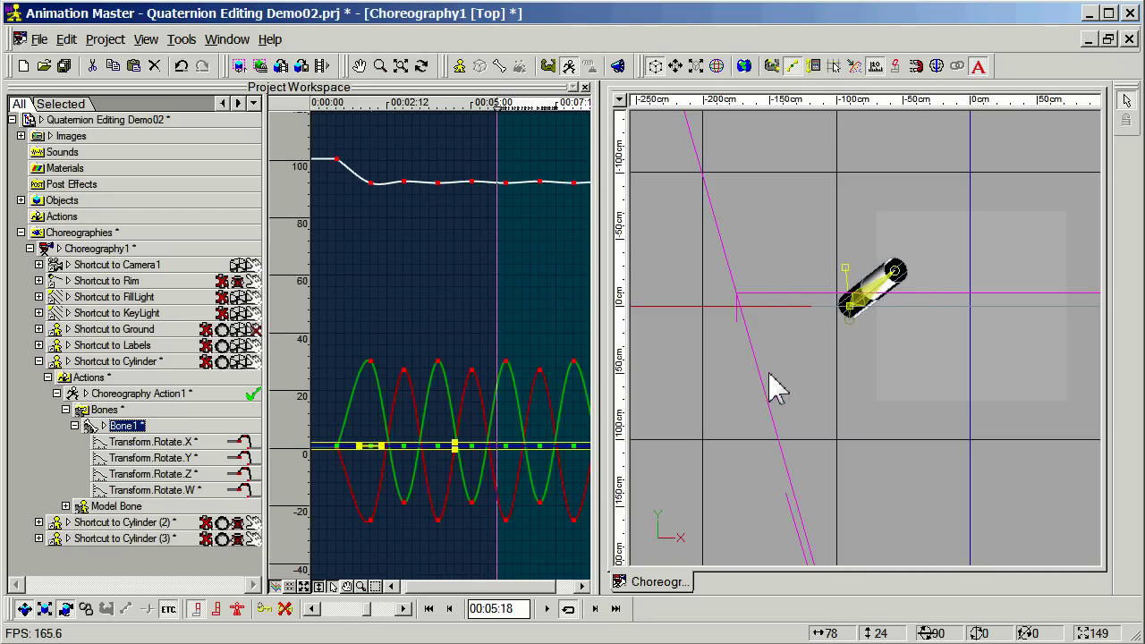
left_click(438, 520)
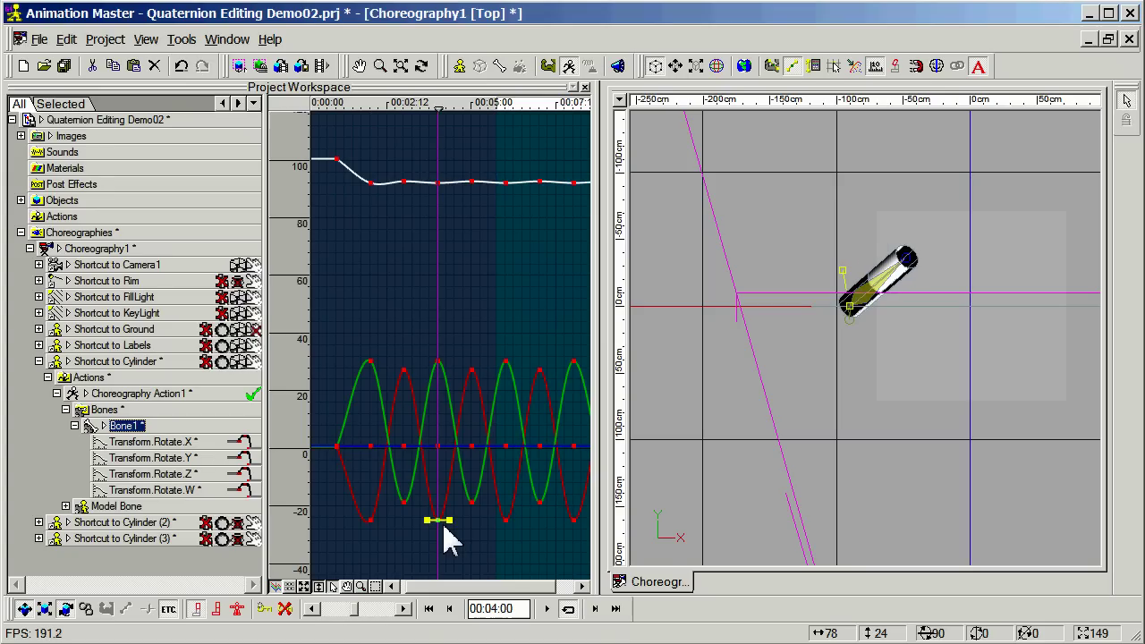
Step: Nudge the red X curve's peak keys two steps later, preview the motion, then deselect
left_click_drag(444, 528, 457, 499)
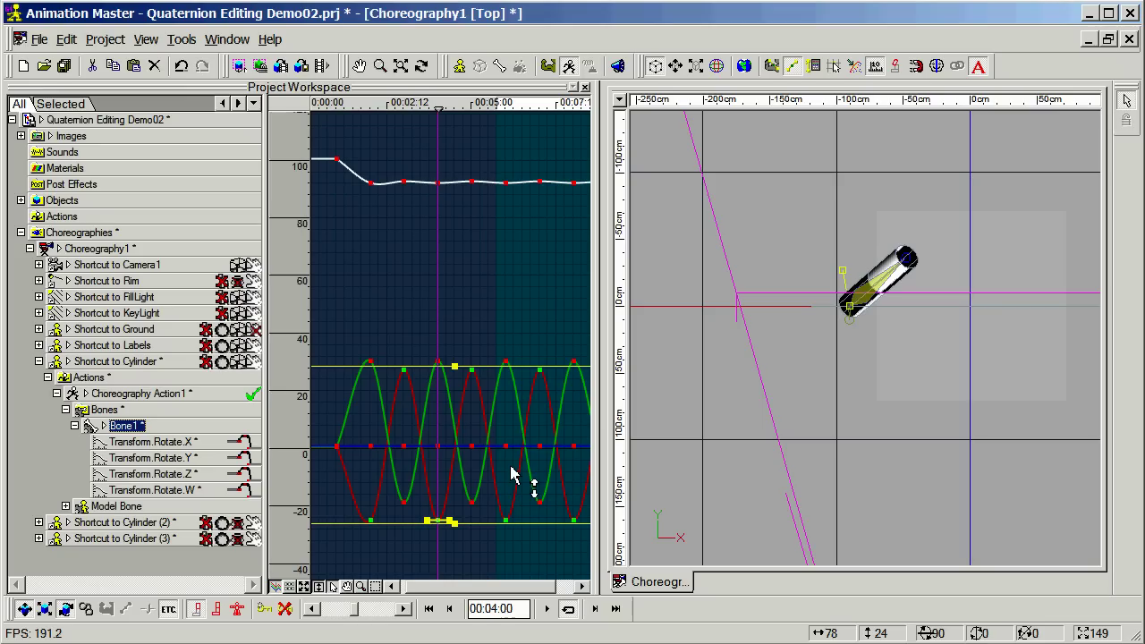
key("Right")
key("Right")
key("Right")
key("Right")
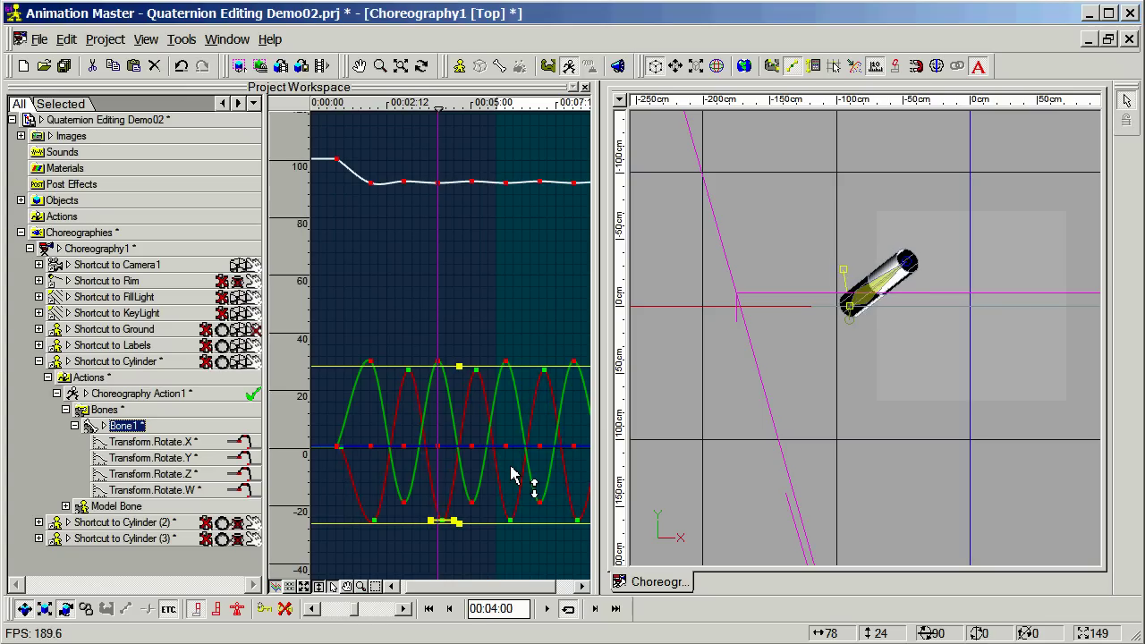
key("Right")
key("Right")
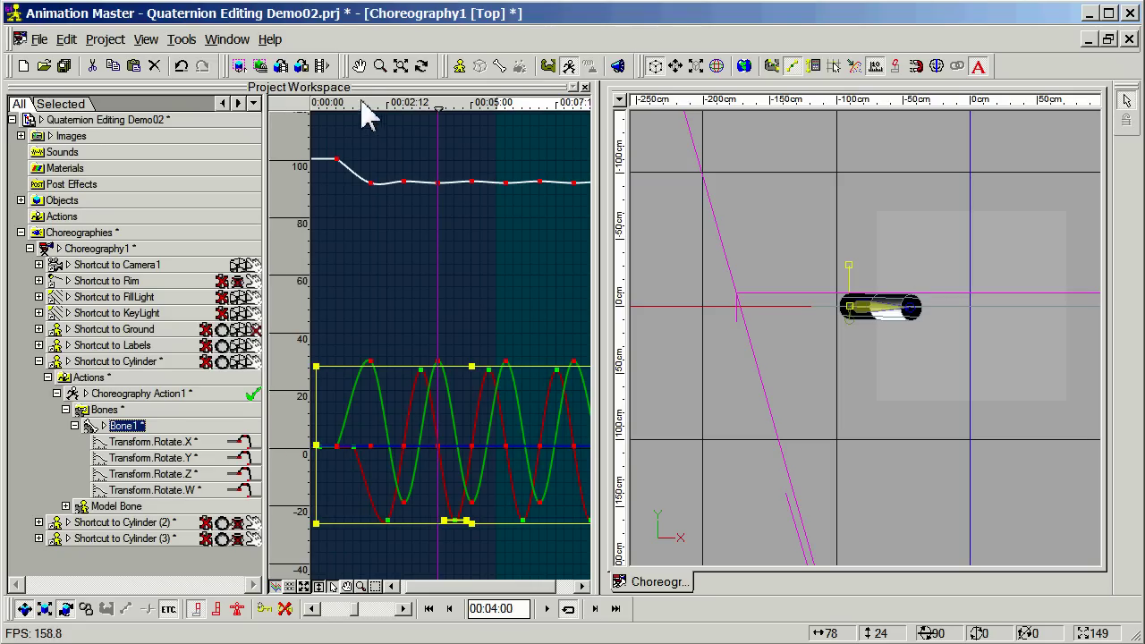
left_click_drag(370, 107, 584, 189)
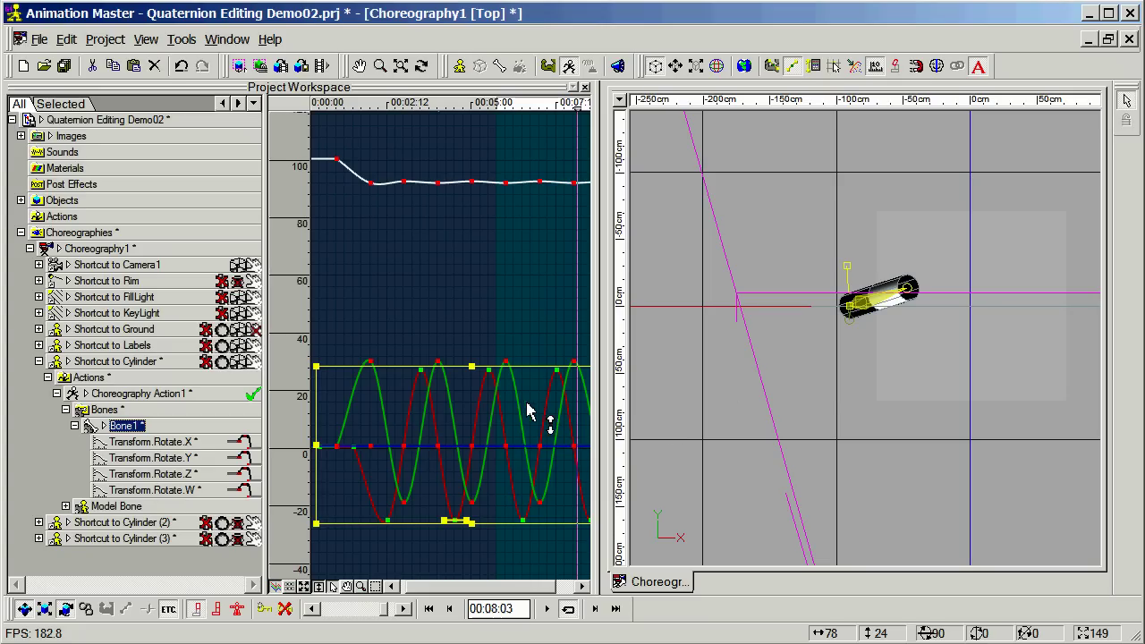
key("Escape")
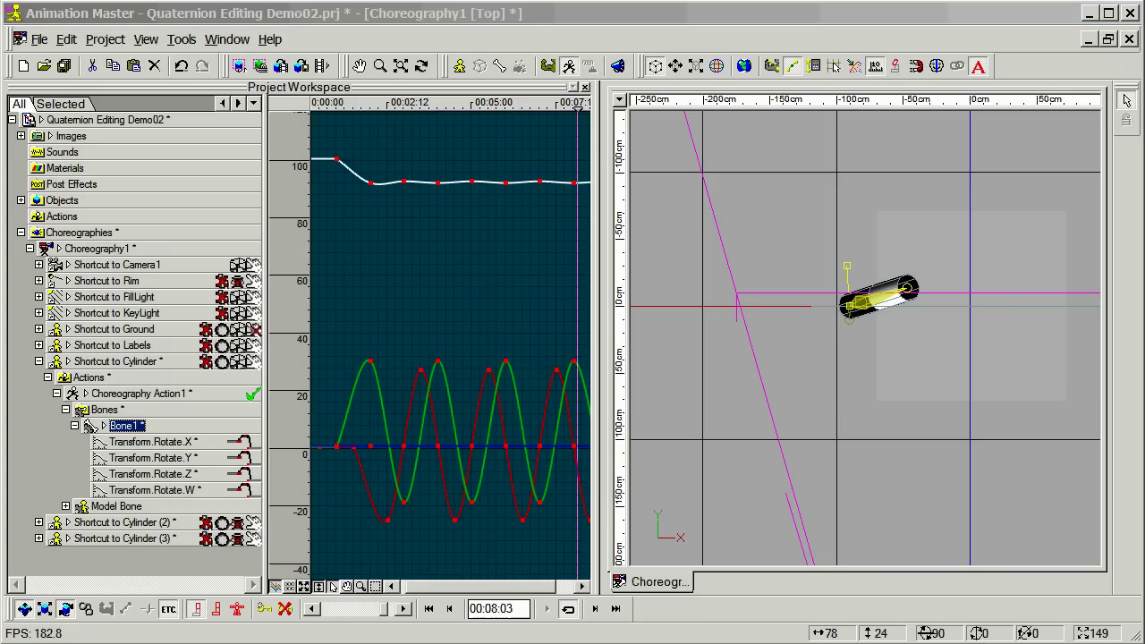
Step: Preview the rotation, then zoom the graph in on roughly 00:05:00 to 00:07:12
left_click(446, 28)
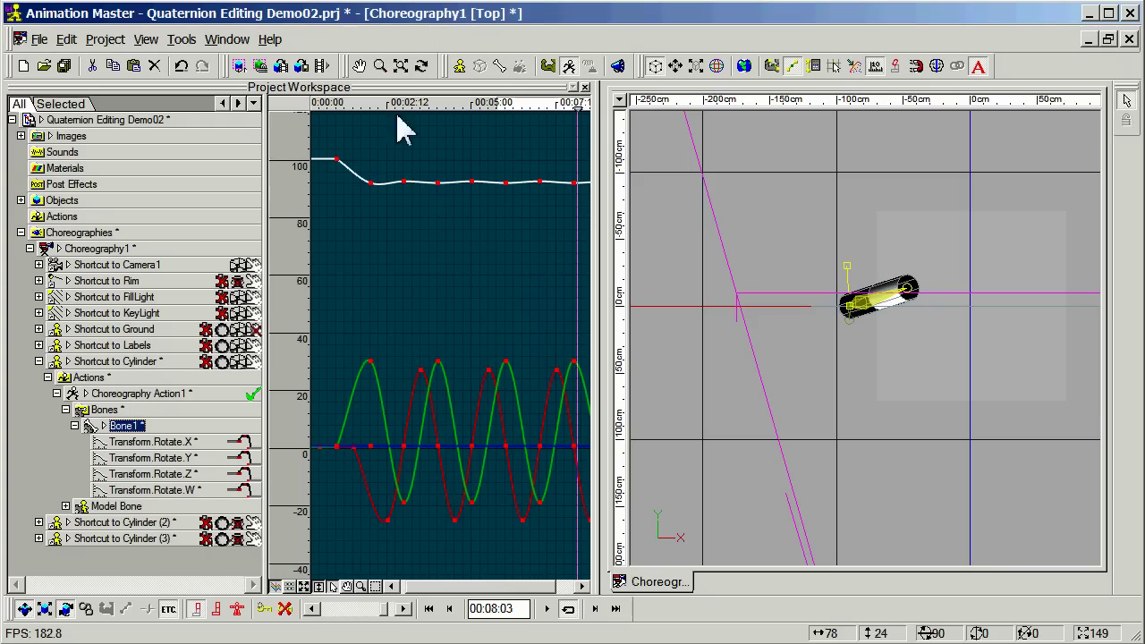
mouse_move(358, 123)
left_mouse_down()
mouse_move(391, 125)
mouse_move(468, 166)
mouse_move(511, 173)
mouse_move(478, 176)
mouse_move(542, 194)
left_mouse_up()
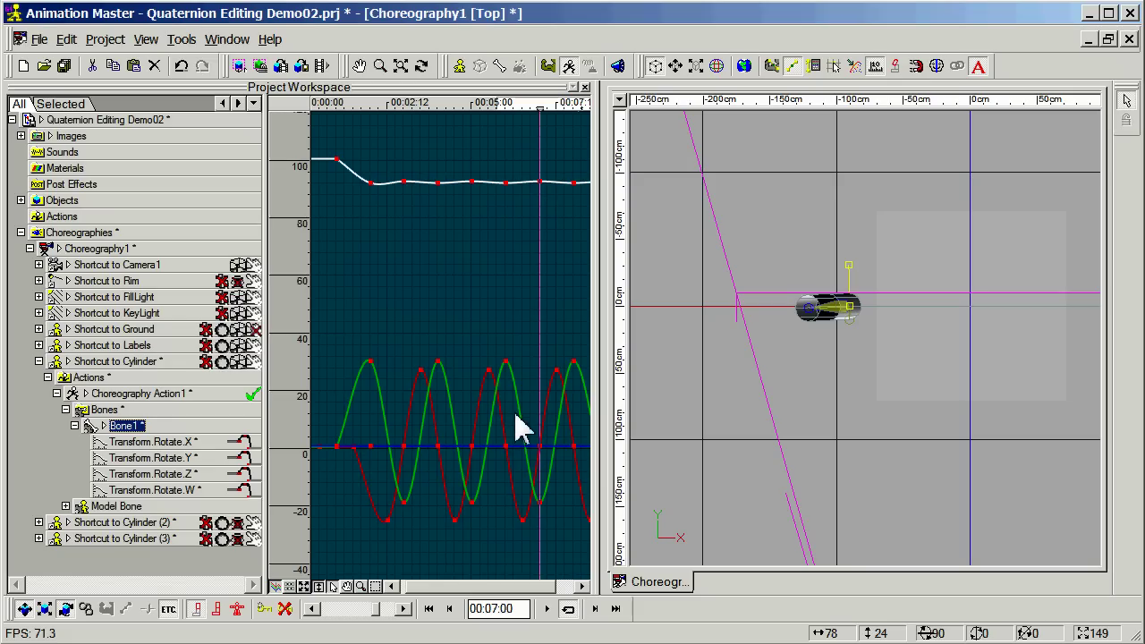
key("z")
right_click_drag(473, 358, 583, 503)
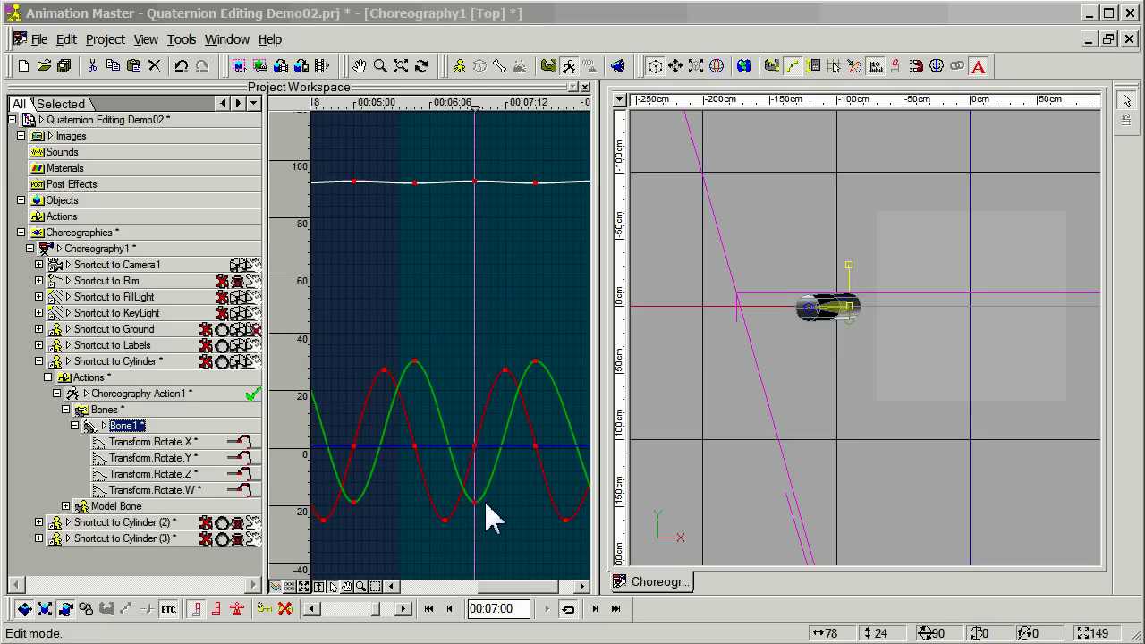
Step: Peak the green curve's 00:07:00 key into a sharp V and adjust its tangent angle
left_click(475, 503)
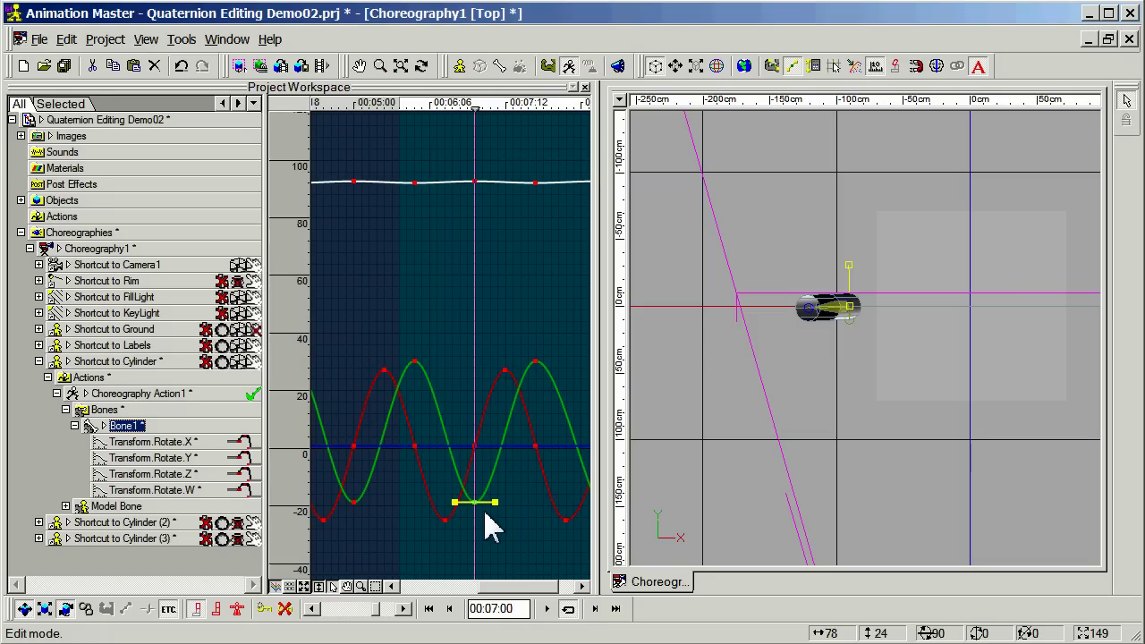
key("p")
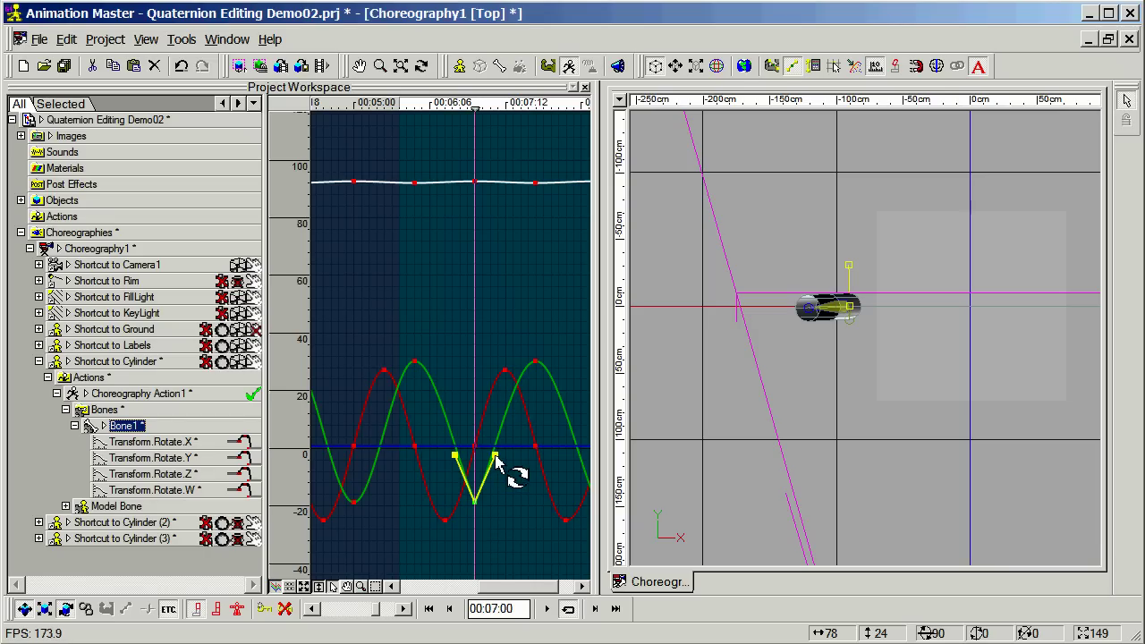
left_click_drag(494, 456, 464, 456)
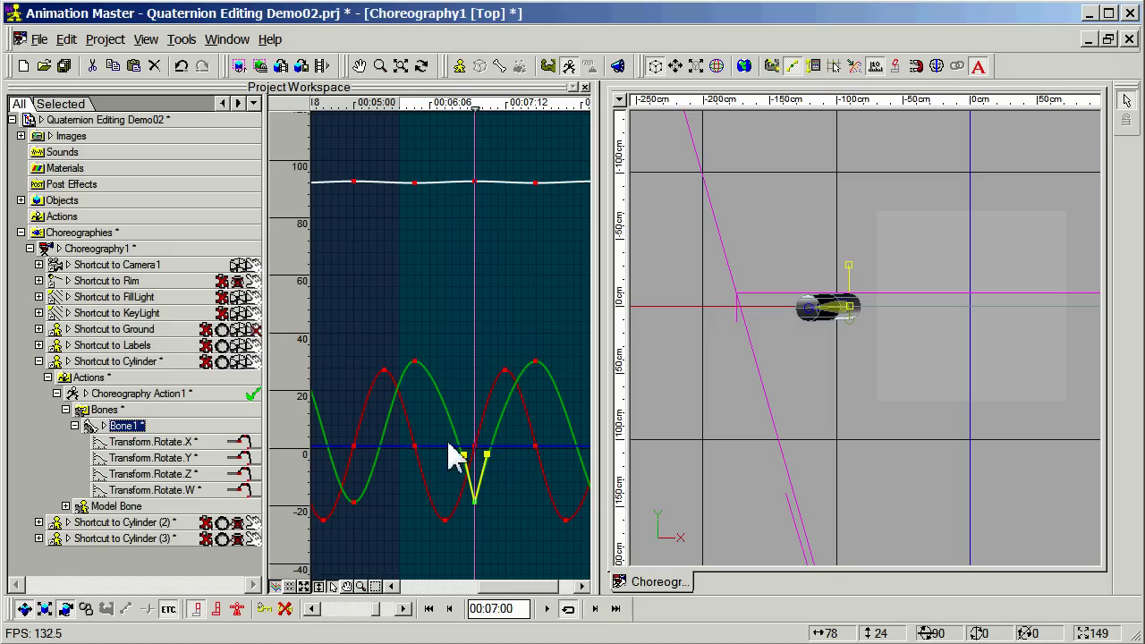
left_click(179, 444)
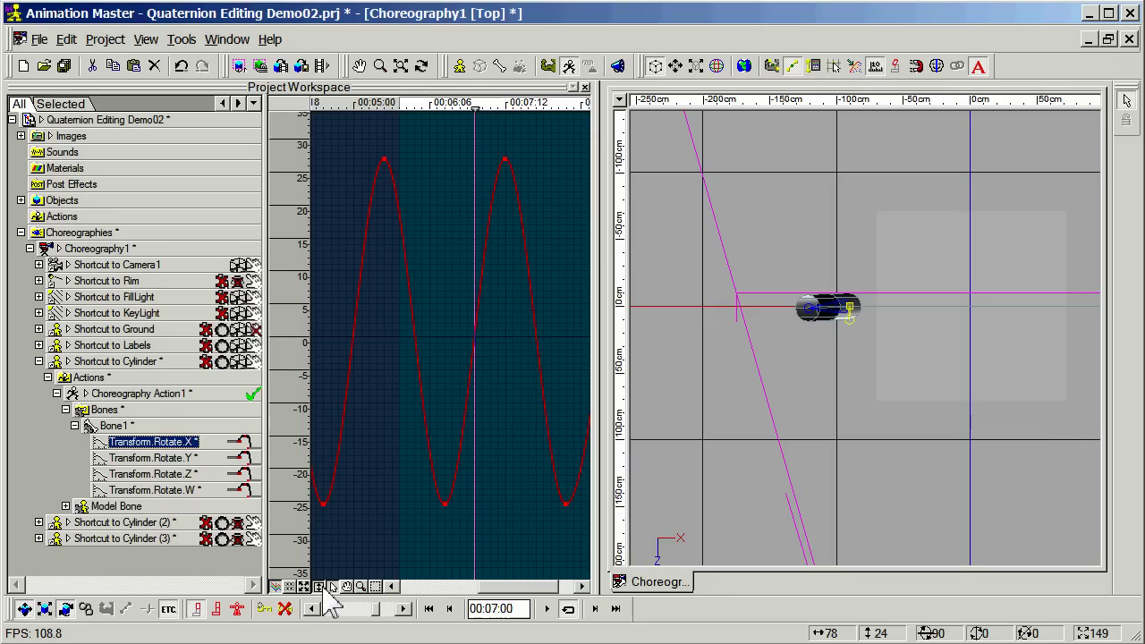
Step: Isolate the red Transform.Rotate.X curve and drag its 00:07:00 key tangent to nearly vertical
left_click(117, 426)
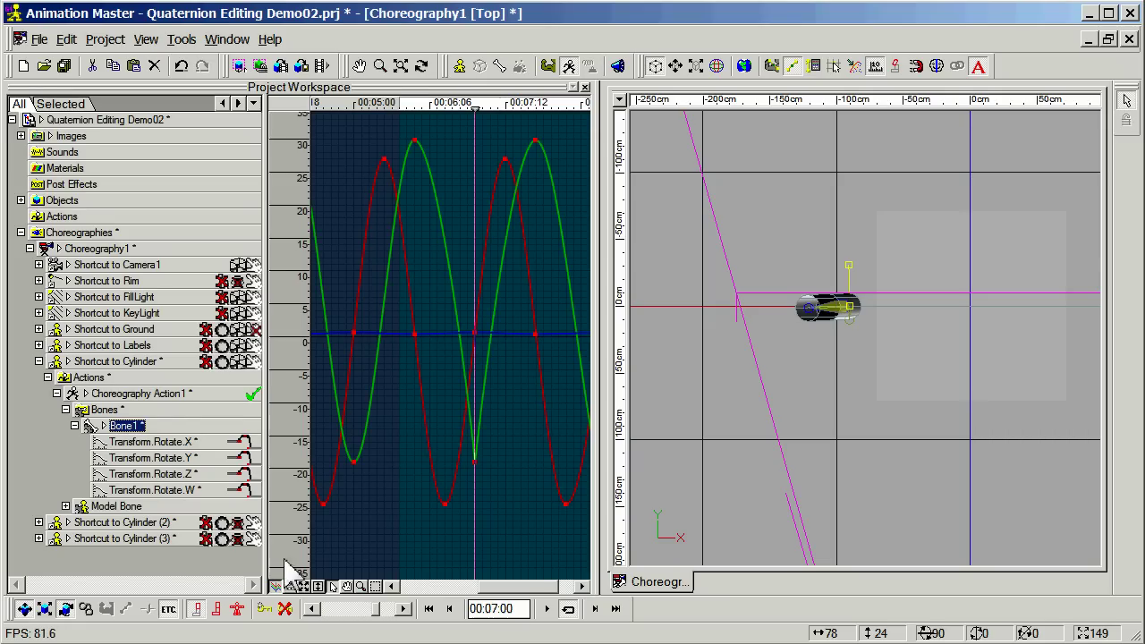
left_click(319, 586)
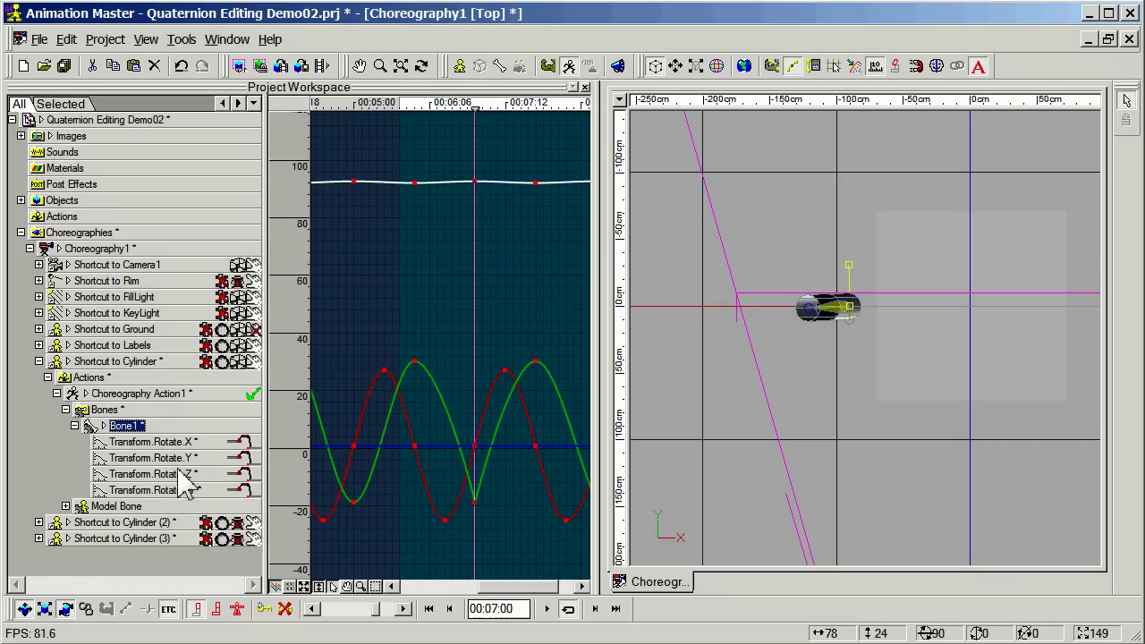
left_click(183, 443)
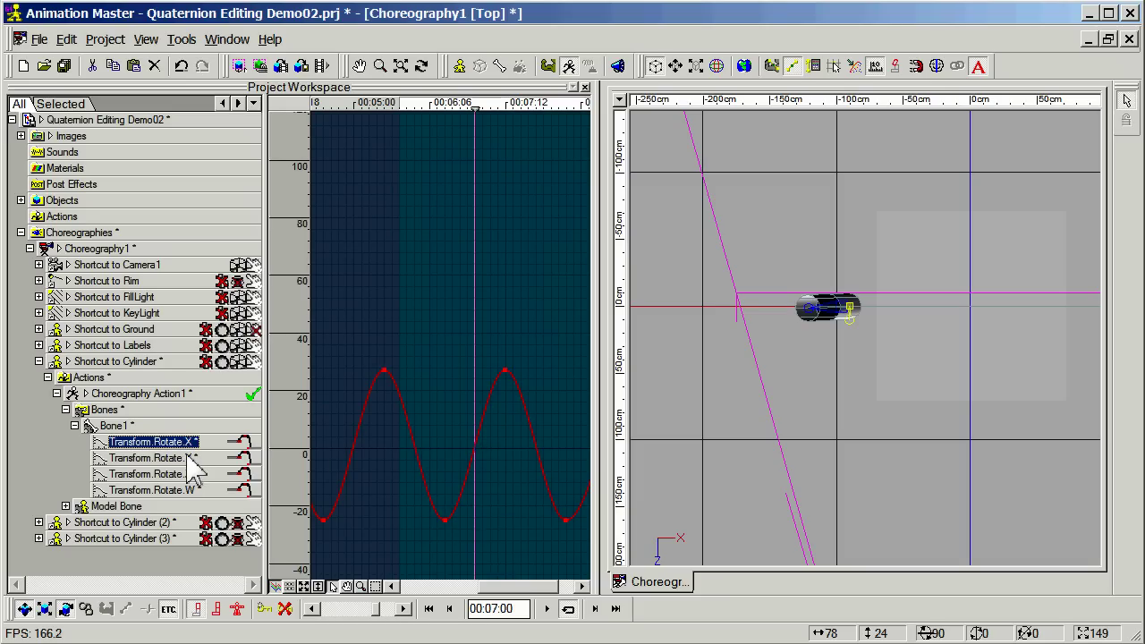
left_click(138, 426)
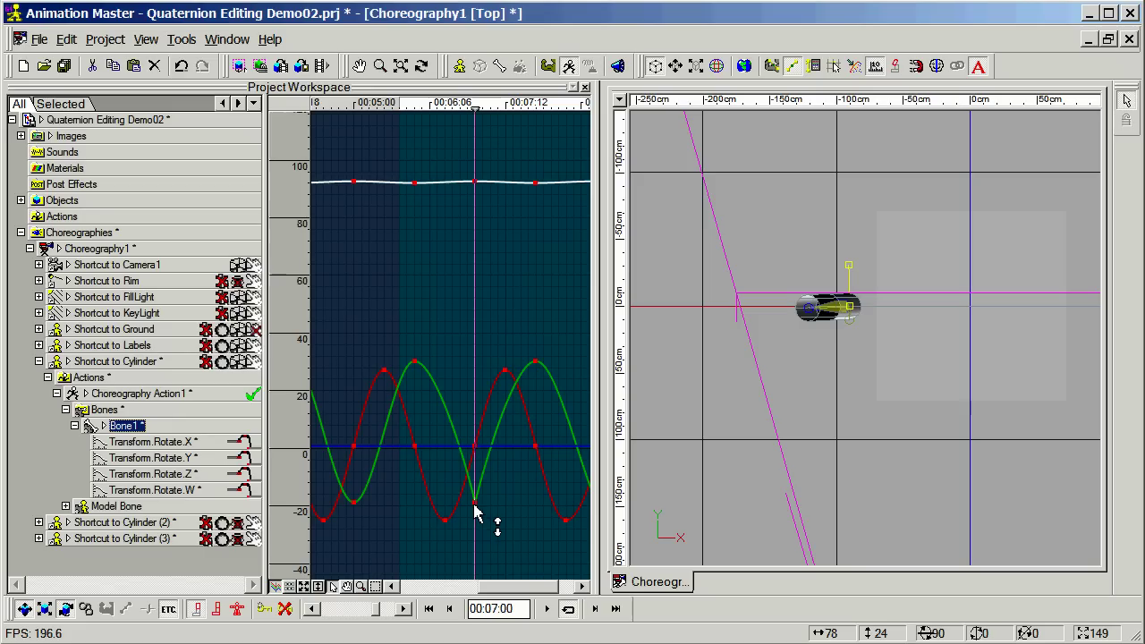
left_click(186, 443)
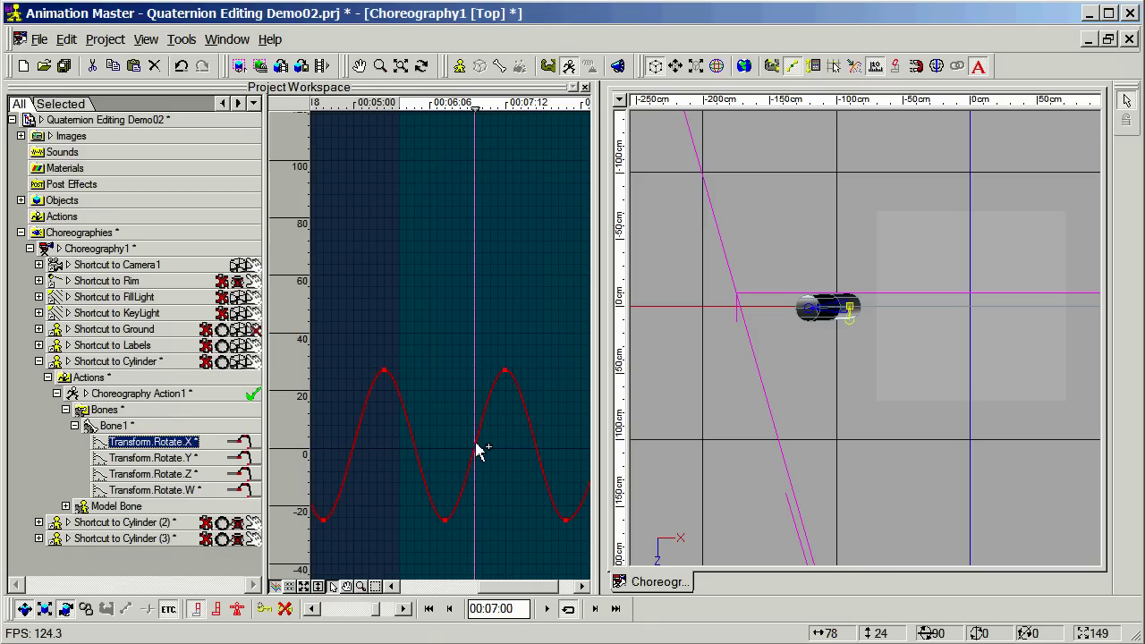
left_click_drag(465, 474, 474, 504)
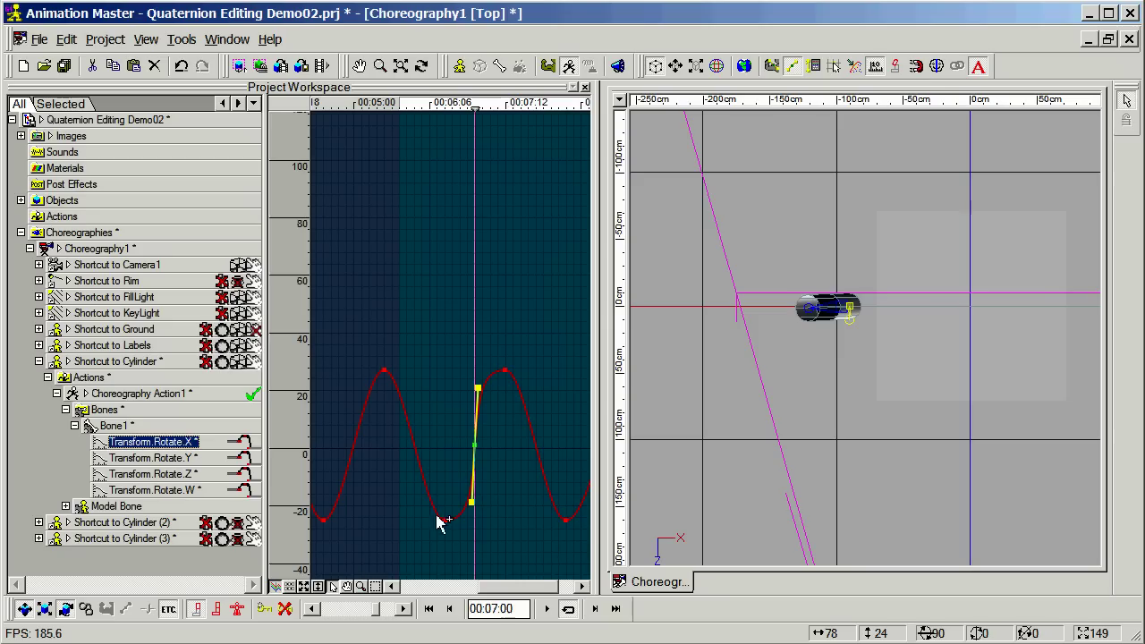
left_click(123, 427)
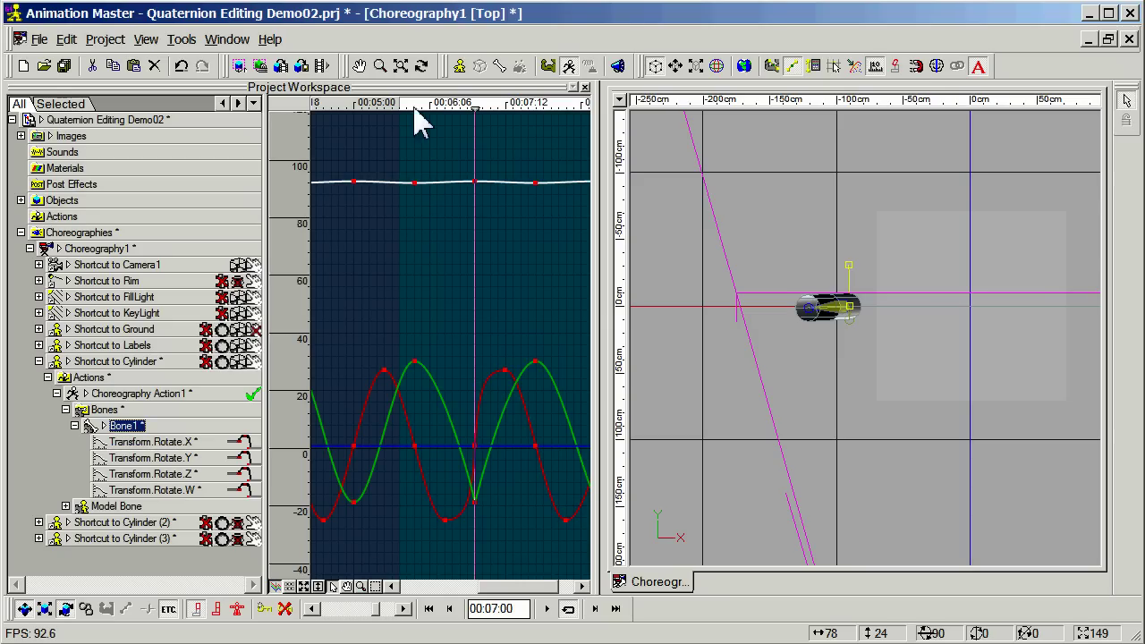
left_click(354, 105)
mouse_move(355, 108)
left_mouse_down()
mouse_move(456, 169)
mouse_move(540, 199)
left_mouse_up()
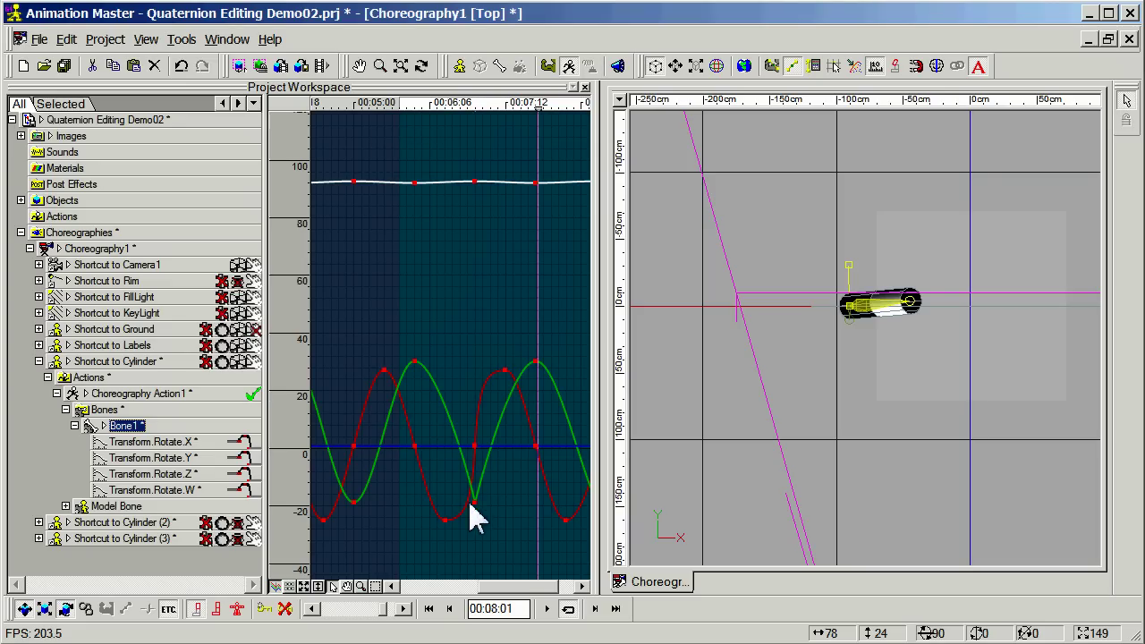
mouse_move(416, 117)
left_mouse_down()
mouse_move(511, 164)
mouse_move(462, 169)
mouse_move(488, 179)
mouse_move(419, 184)
mouse_move(430, 184)
left_mouse_up()
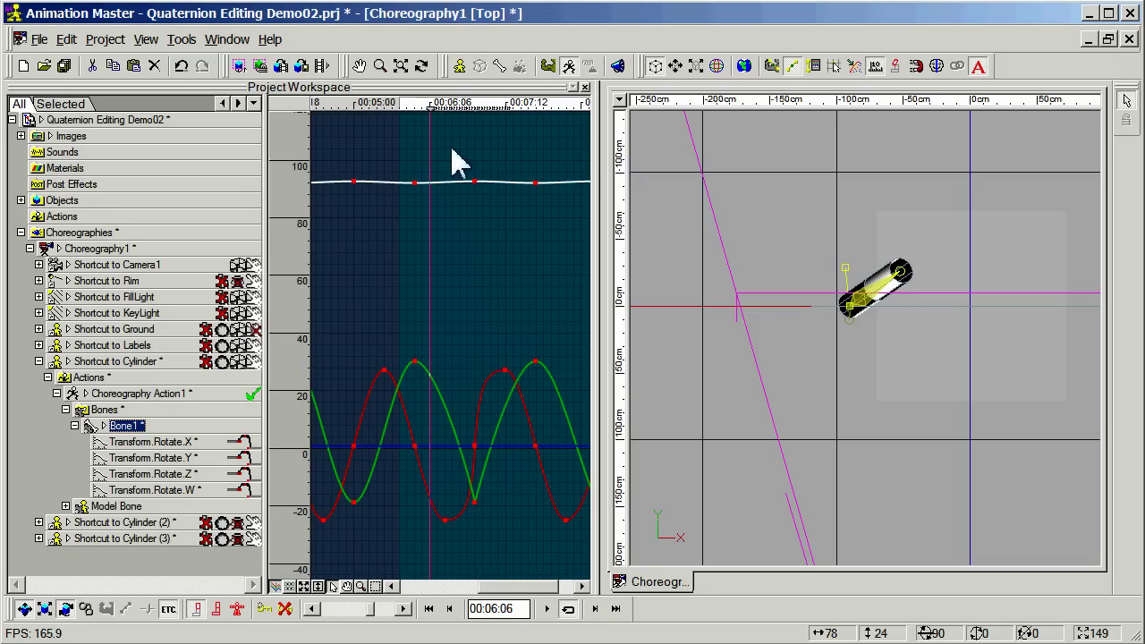
left_click_drag(436, 113, 476, 128)
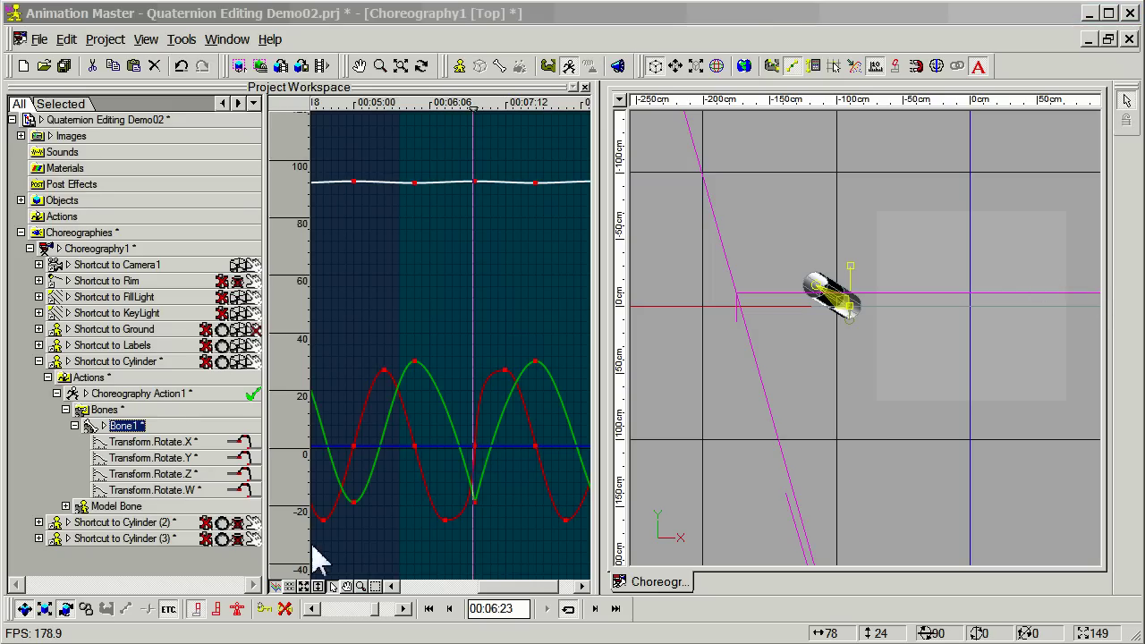
Step: Fit the graph to the full time range and scrub through the fast zoom point to 00:08:07
left_click(313, 587)
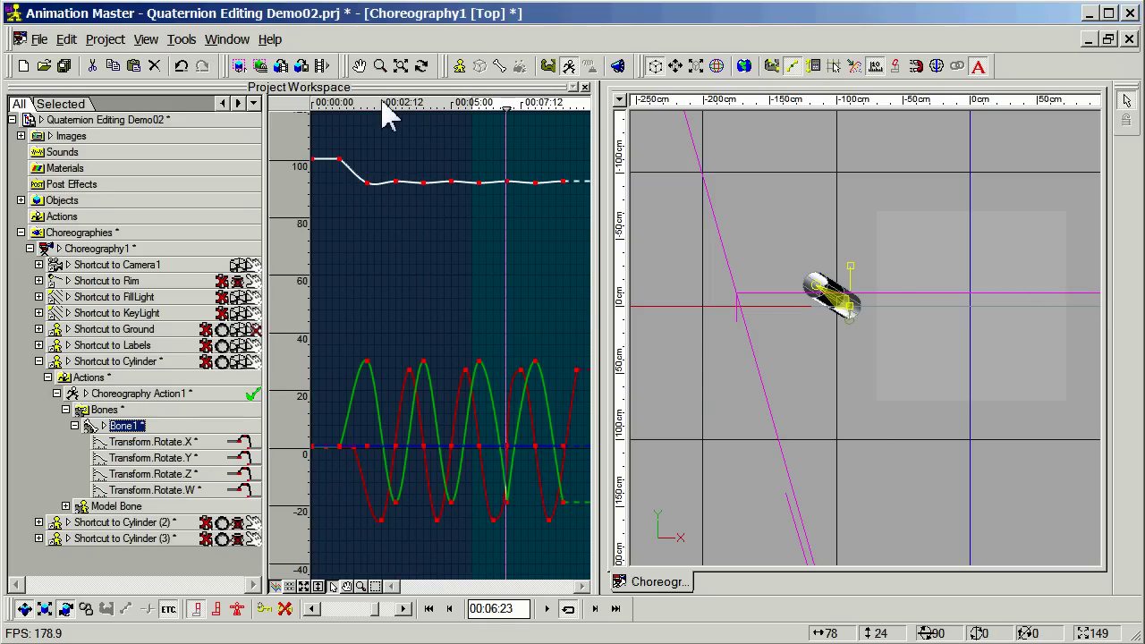
mouse_move(389, 117)
left_mouse_down()
mouse_move(371, 116)
mouse_move(438, 118)
left_mouse_up()
left_click_drag(449, 120, 547, 149)
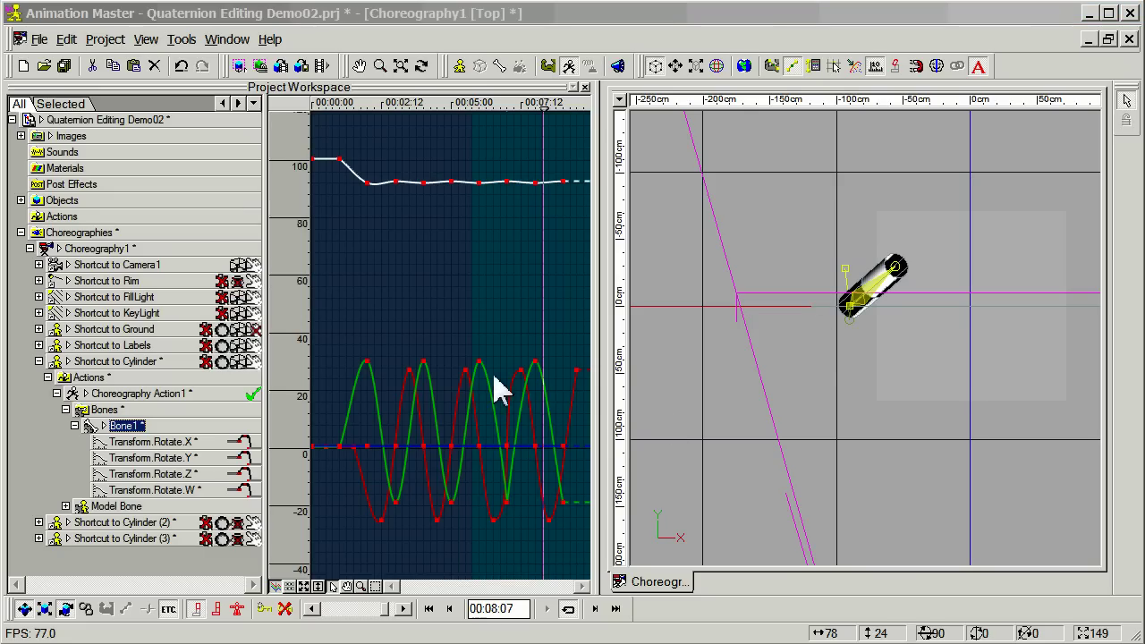
Step: Zoom the graph to about 5:00–8:18 and pull the 00:07:00 key's tangent up nearly vertical
key("z")
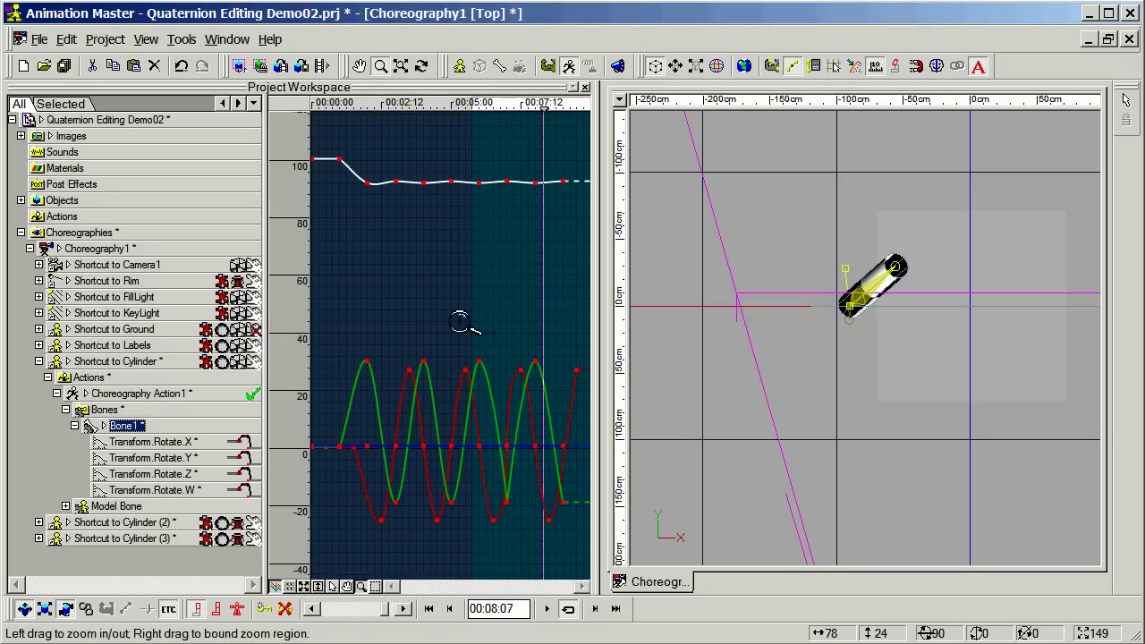
right_click_drag(460, 317, 577, 523)
left_click(438, 499)
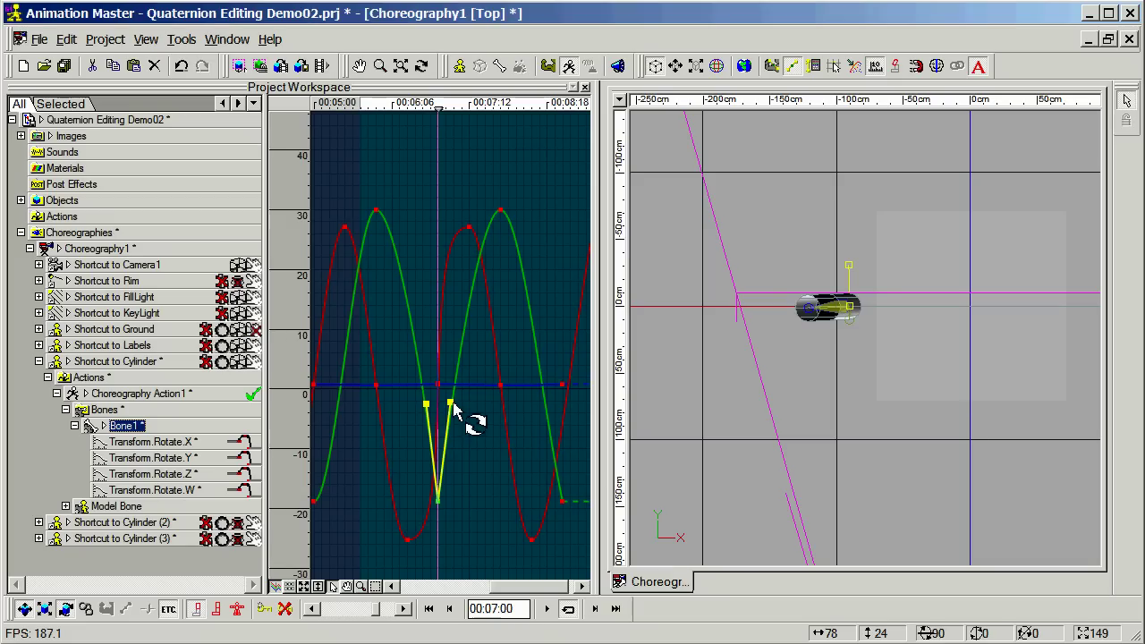
left_click_drag(452, 408, 443, 290)
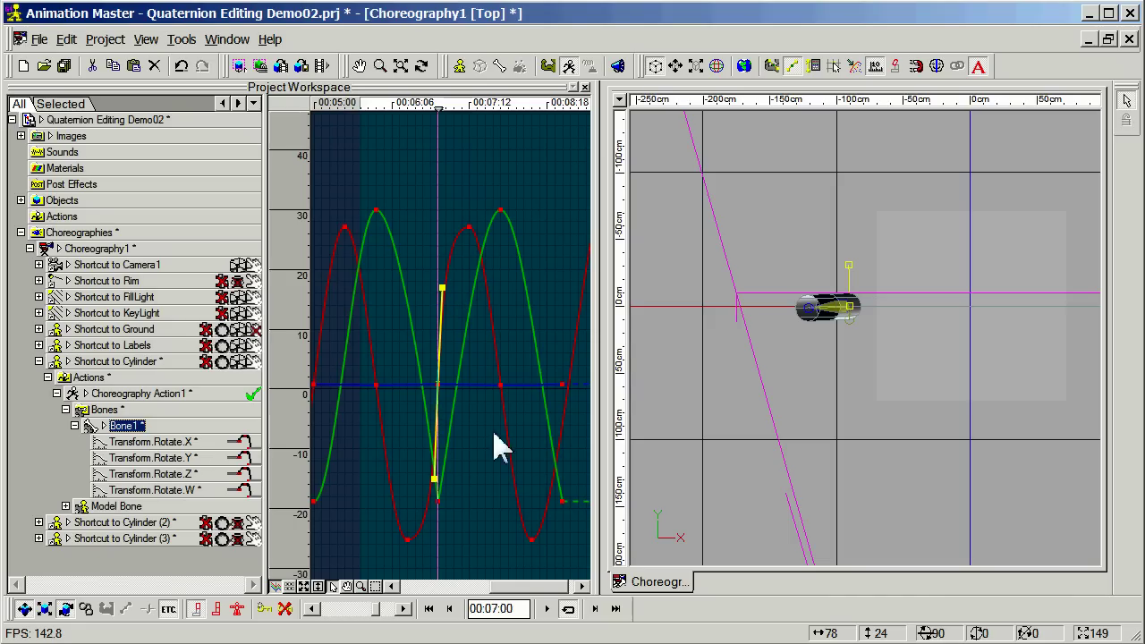